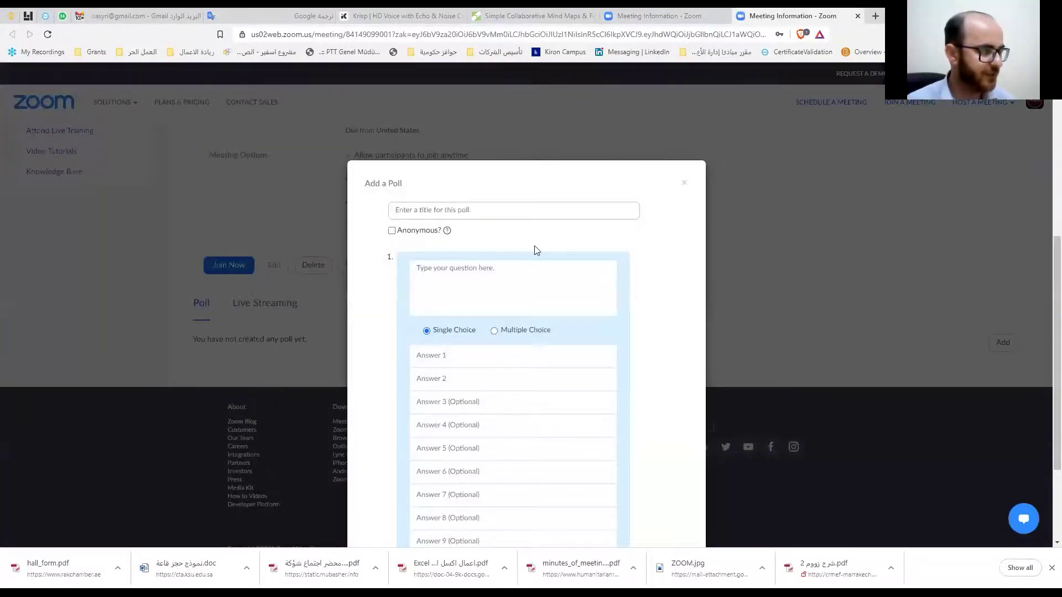
# Enter مارأيكم بالمحاضرة as the title of the new poll.
pyautogui.click(511, 210)
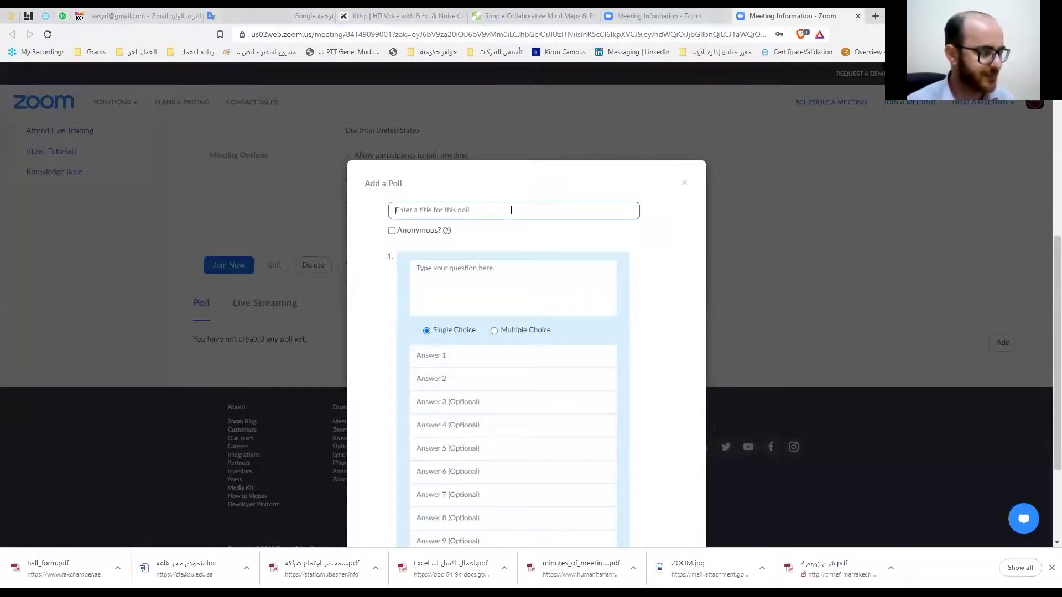
pyautogui.write('lh')
pyautogui.press('BackSpace')
pyautogui.press('BackSpace')
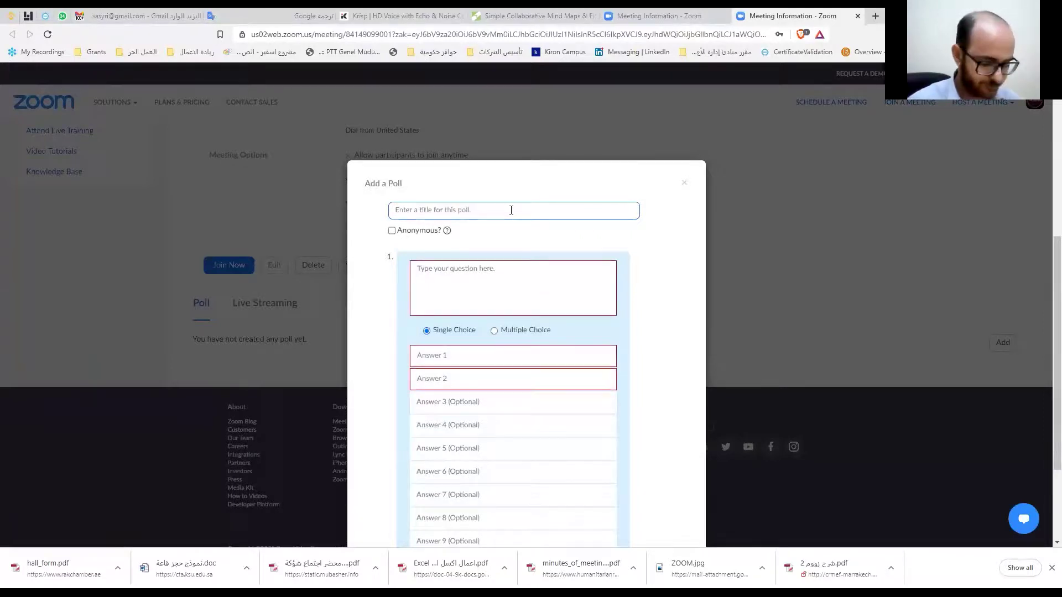
pyautogui.write('lh')
pyautogui.press('BackSpace')
pyautogui.press('BackSpace')
pyautogui.write('أل')
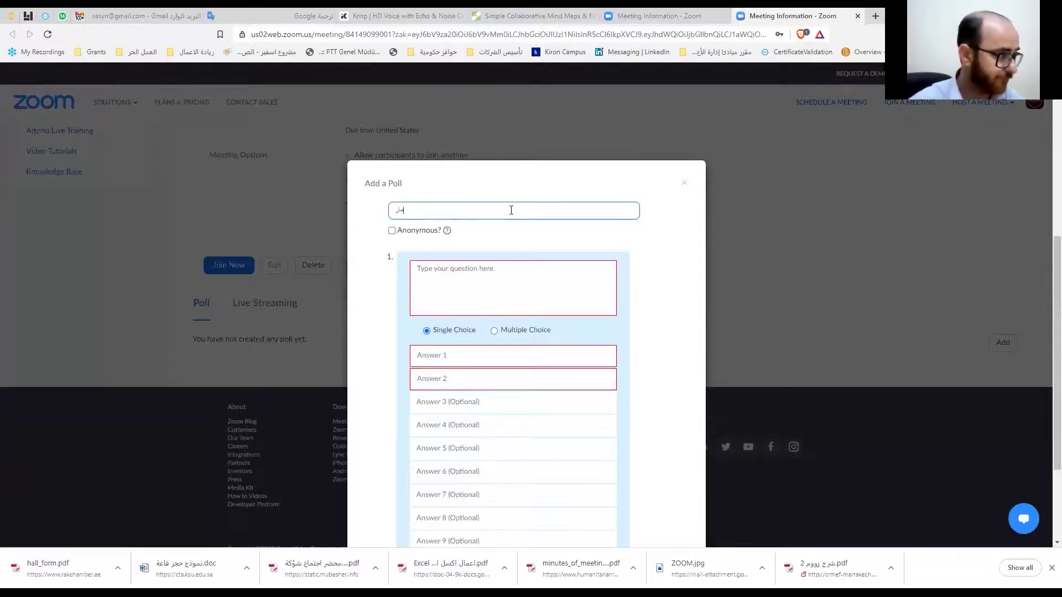
pyautogui.write('ائكم')
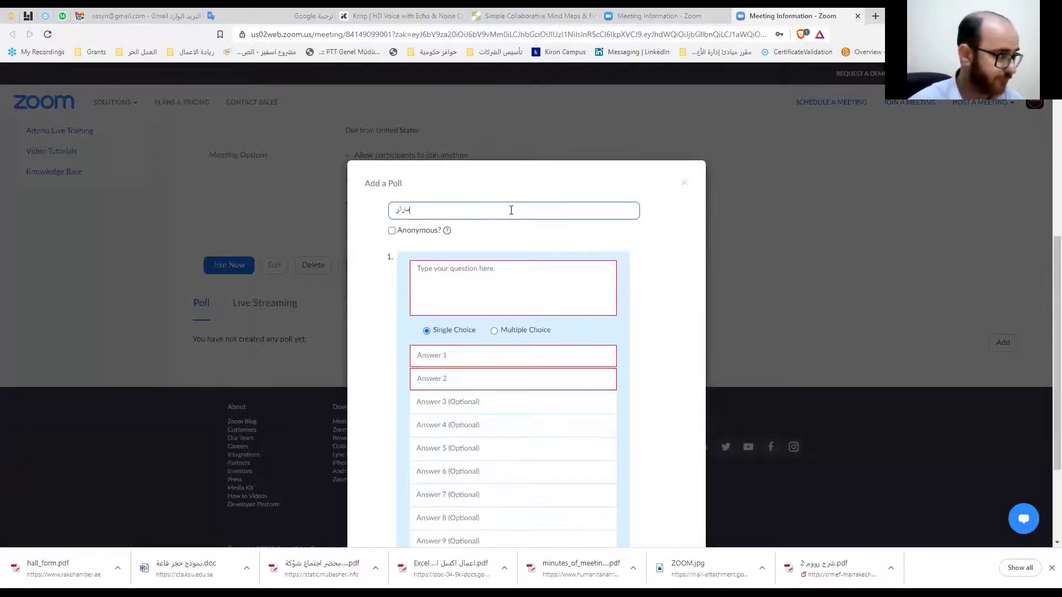
pyautogui.write('با')
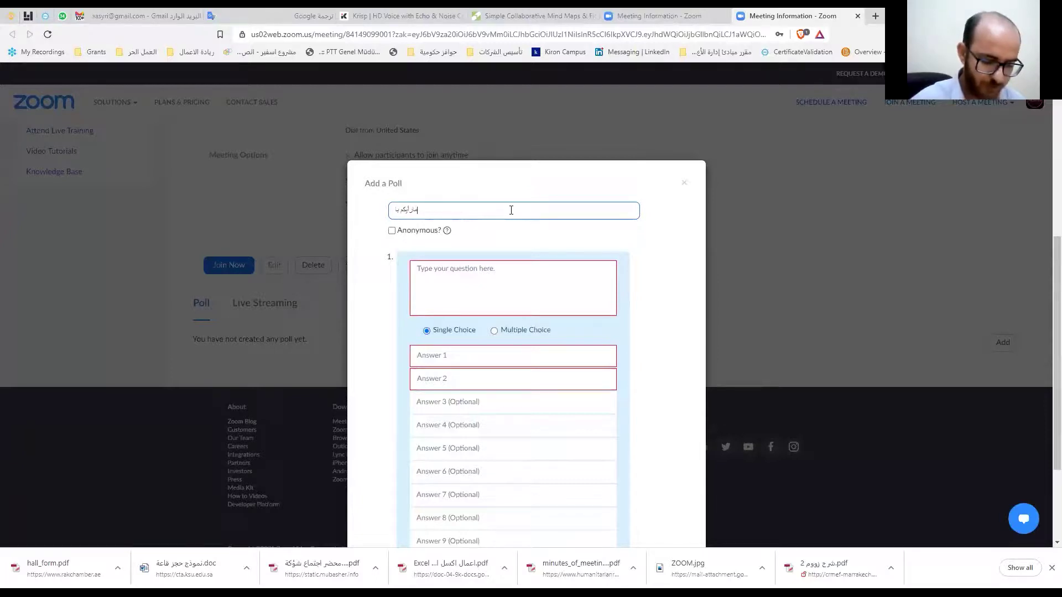
pyautogui.write('لمحاضره')
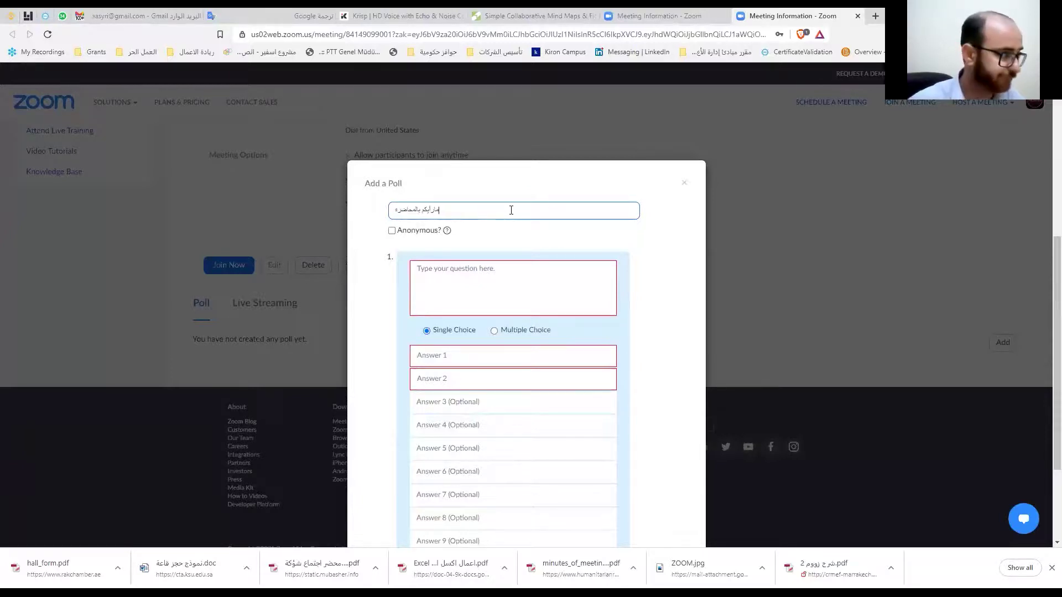
# Cut the poll's title text to the clipboard and enter تقييم المحاضرة as the title instead.
pyautogui.tripleClick(423, 209)
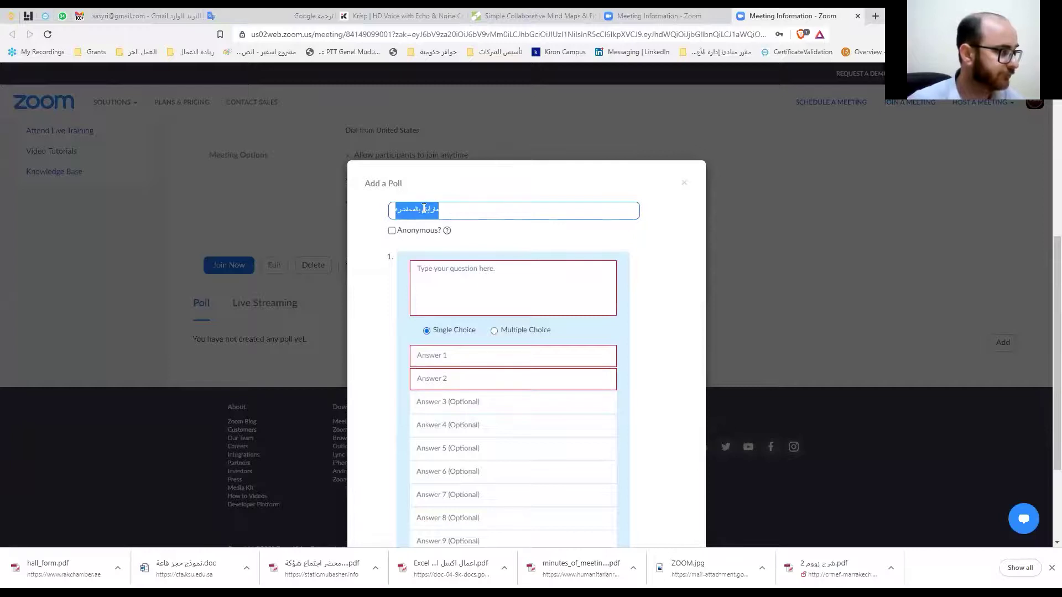
pyautogui.rightClick(423, 209)
pyautogui.click(446, 235)
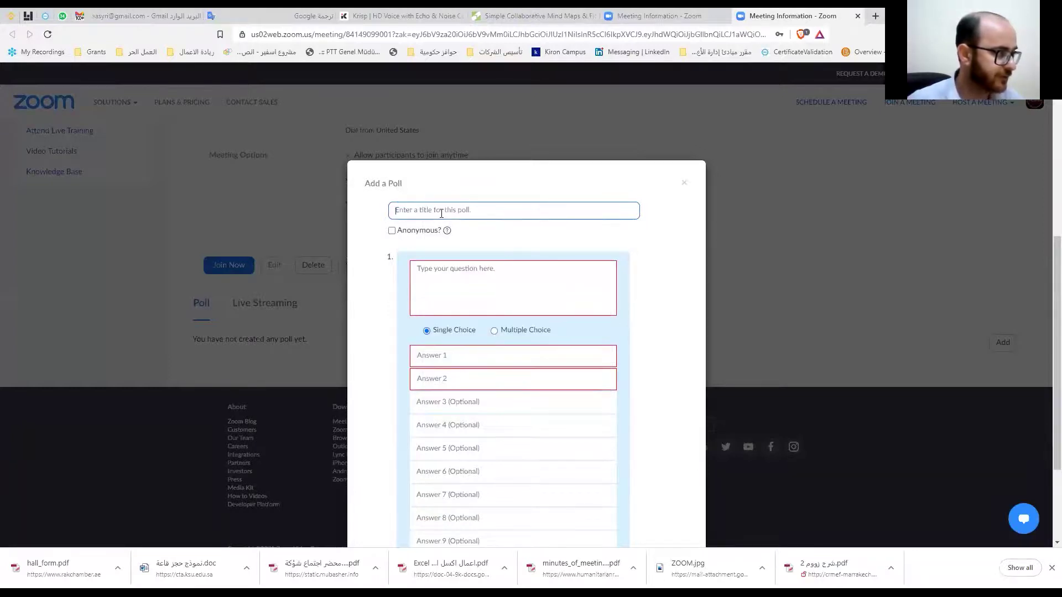
pyautogui.write('تقي')
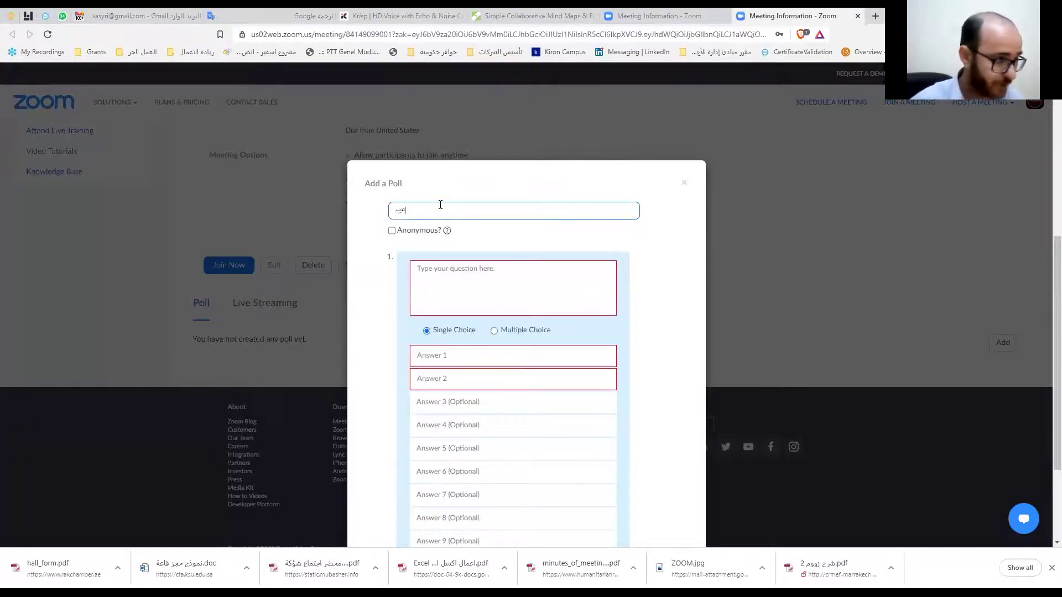
pyautogui.write('يم المحاضر')
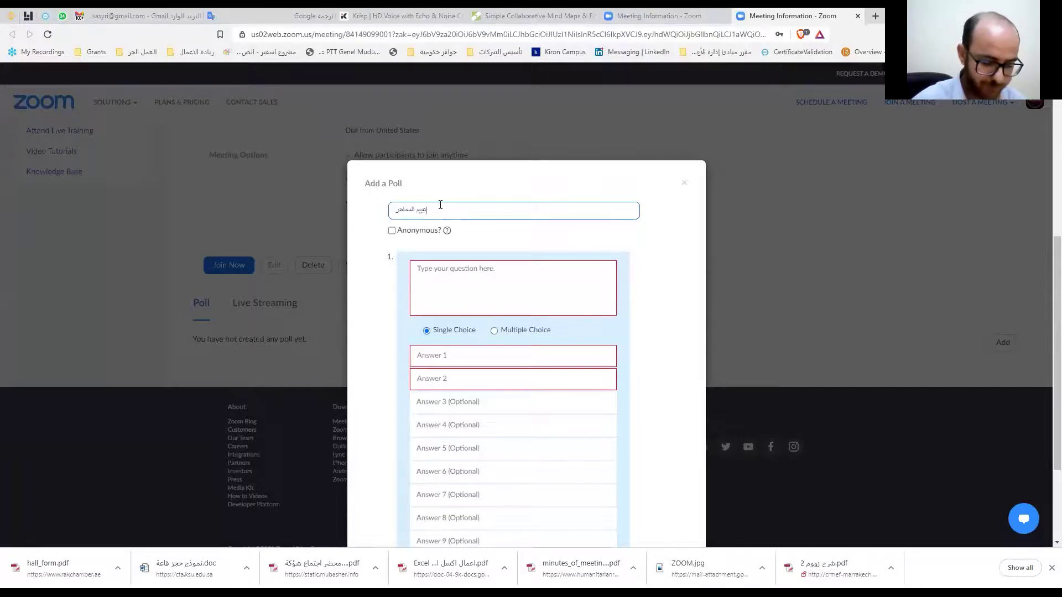
pyautogui.write('ة')
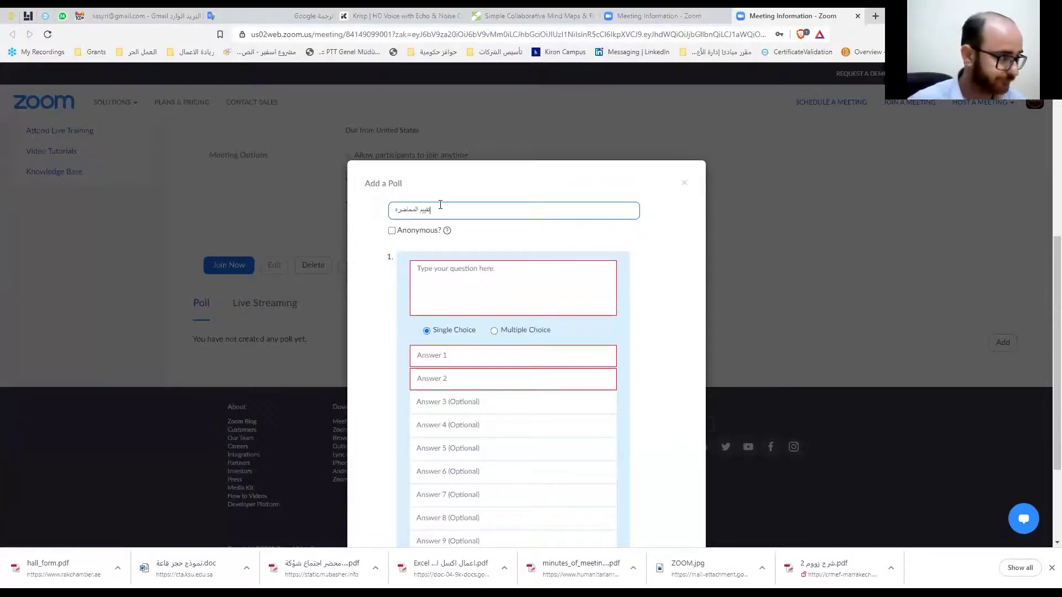
# Fill in question 1 with the cut text as مارأيكم بالمحاضرة؟ and the answers نعم and لا, and save the poll.
pyautogui.click(464, 287)
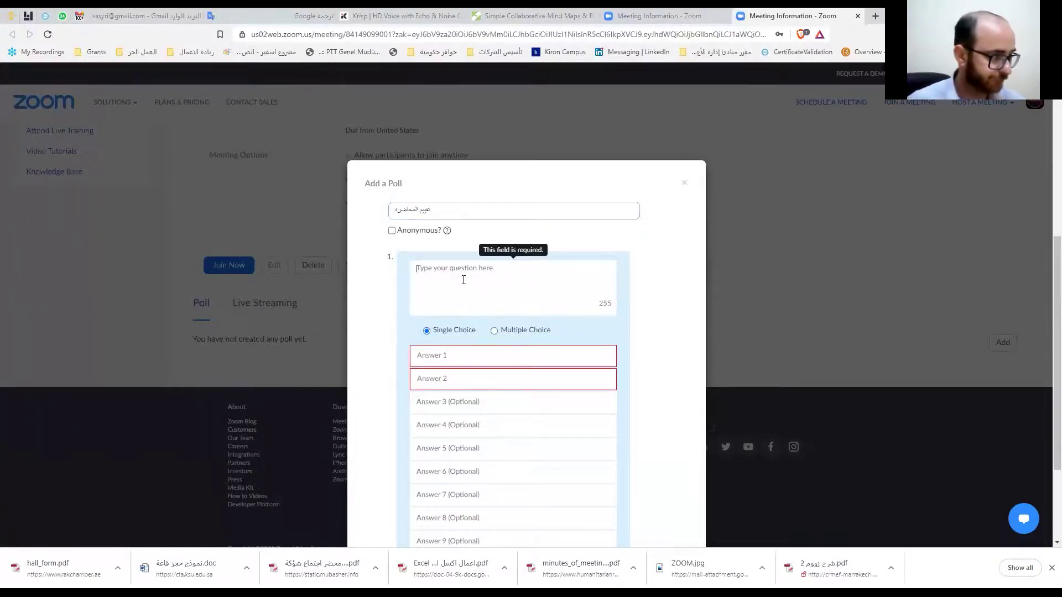
pyautogui.hotkey('ctrl', 'v')
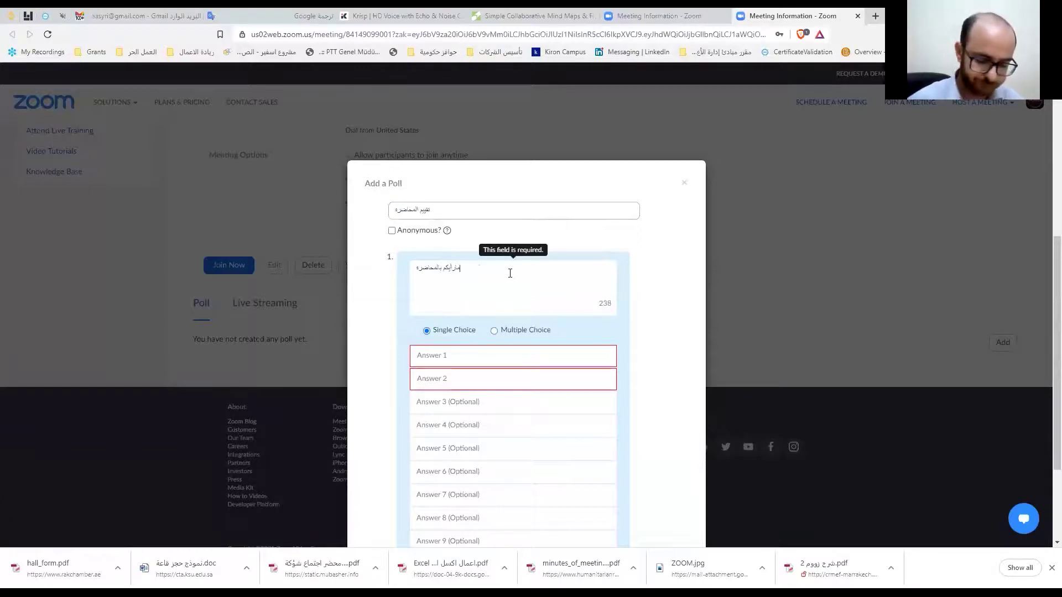
pyautogui.click(438, 354)
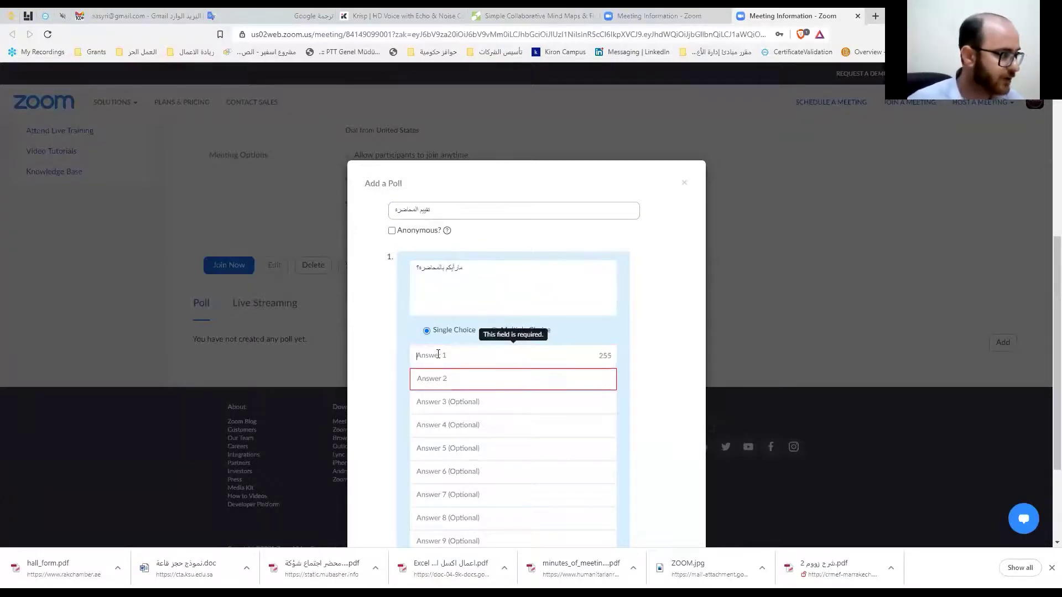
pyautogui.write('نعم')
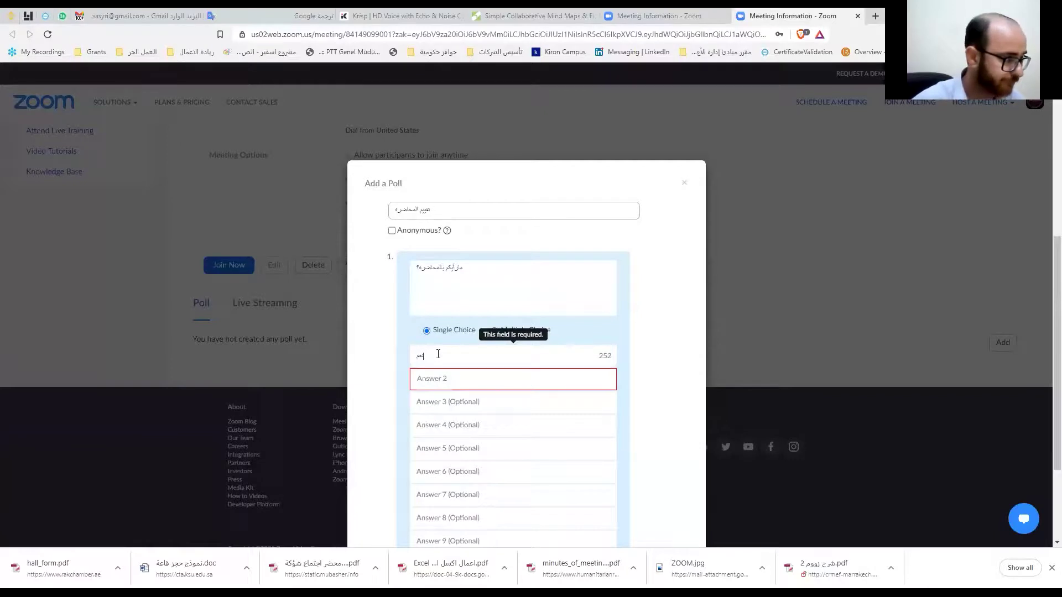
pyautogui.click(444, 378)
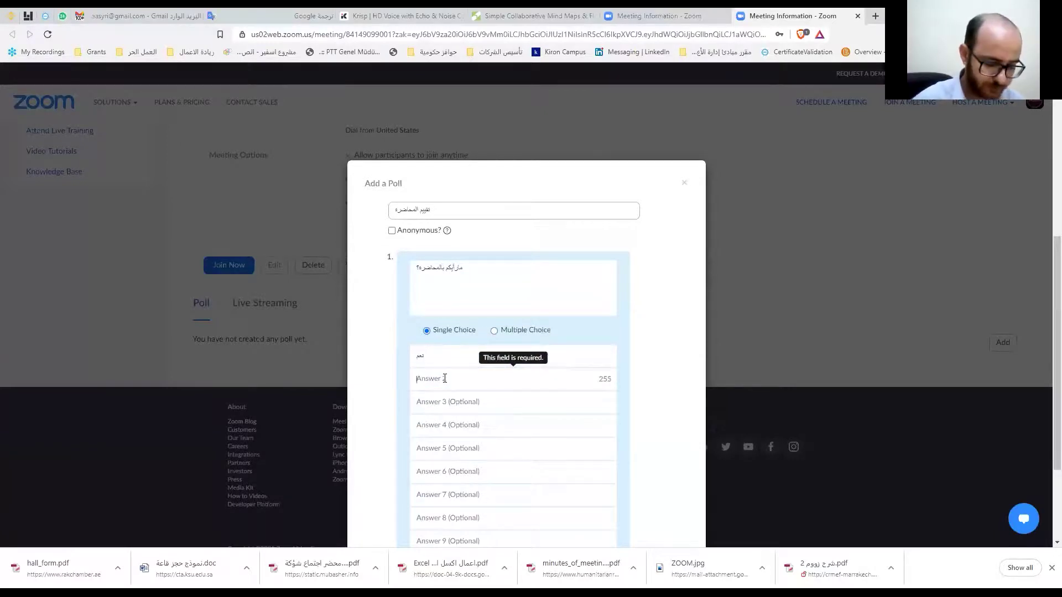
pyautogui.write('لا')
pyautogui.scroll(-3, 479, 380)
pyautogui.click(626, 523)
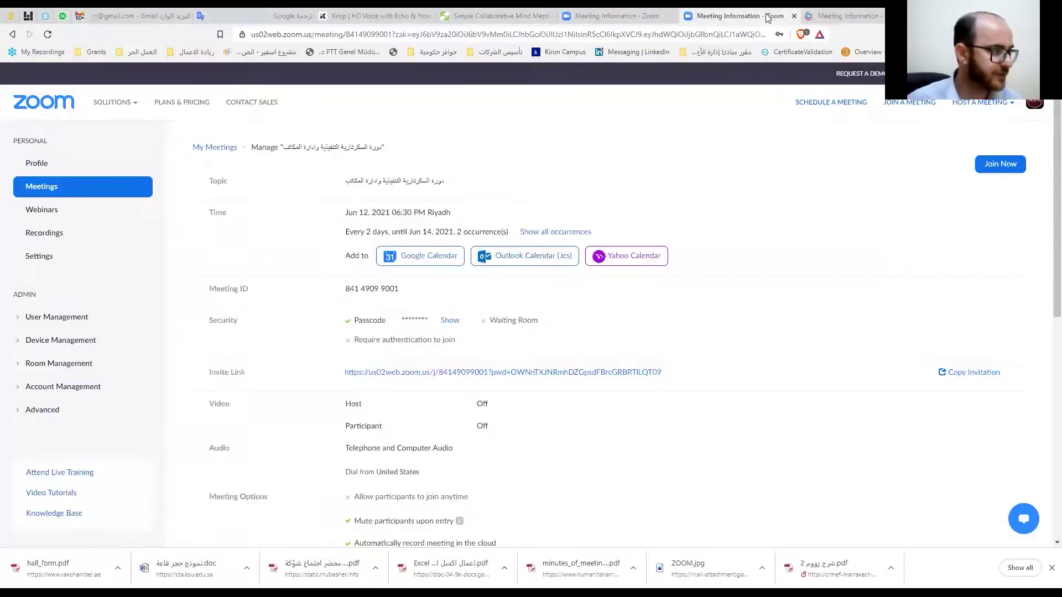
# Switch back to the meeting's information page with an empty form for adding another poll.
pyautogui.click(668, 20)
pyautogui.click(671, 17)
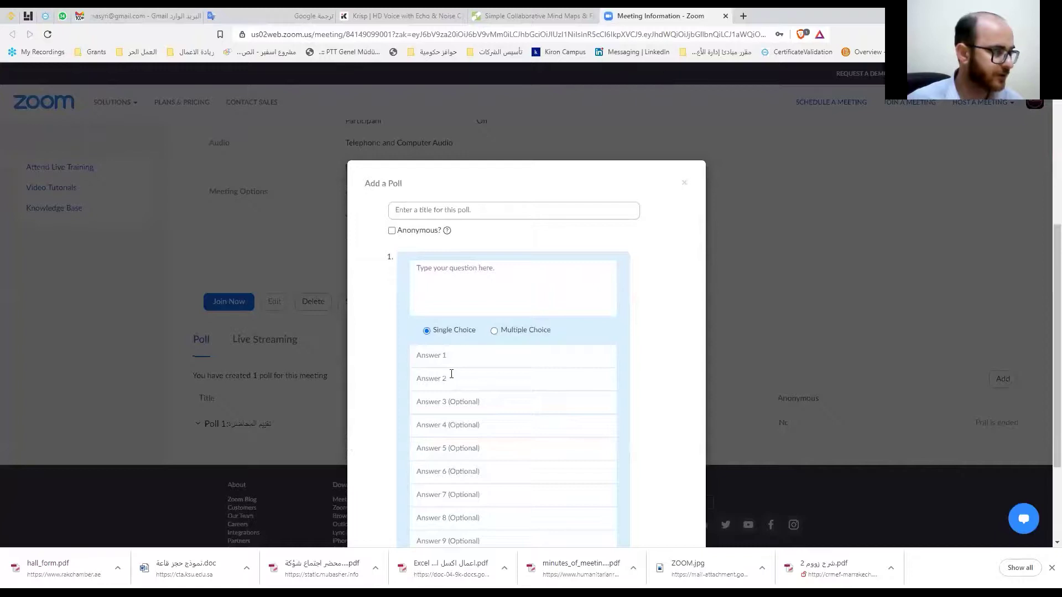
pyautogui.click(447, 210)
pyautogui.scroll(-3, 483, 343)
pyautogui.scroll(1, 494, 361)
pyautogui.scroll(-1, 503, 365)
pyautogui.scroll(6, 514, 372)
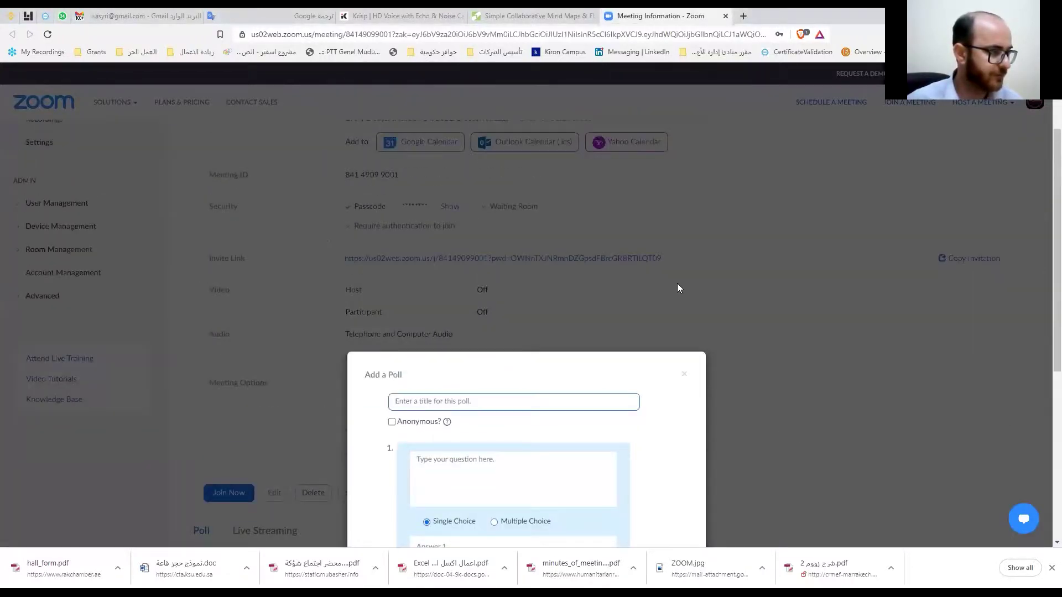
pyautogui.scroll(-3, 483, 368)
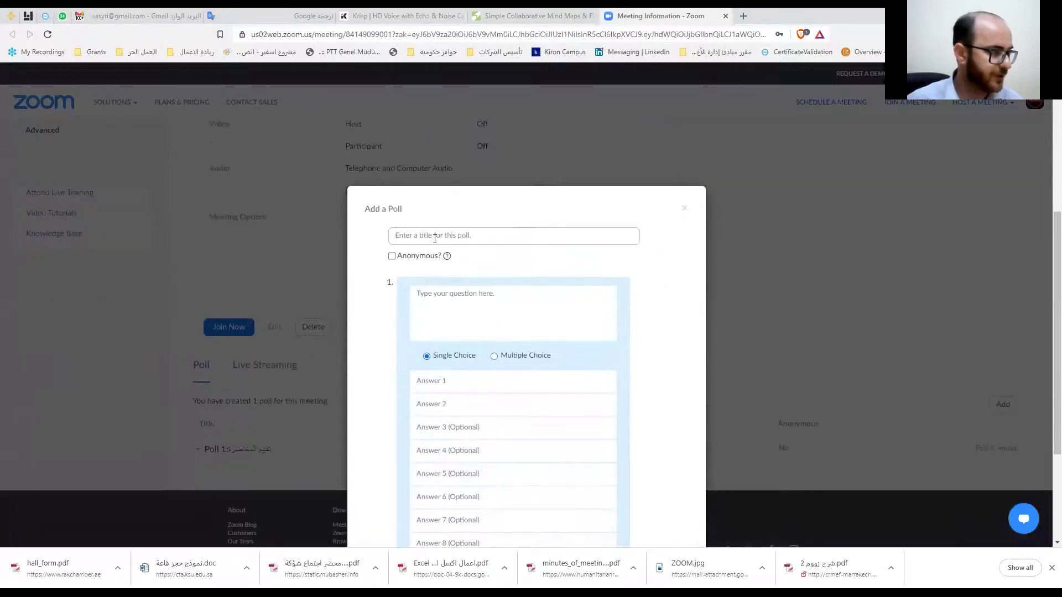
# Title the new poll تقييم المحاضرة and enter مارأيكم بالمحاضرة as its first question.
pyautogui.click(434, 238)
pyautogui.write('تقي')
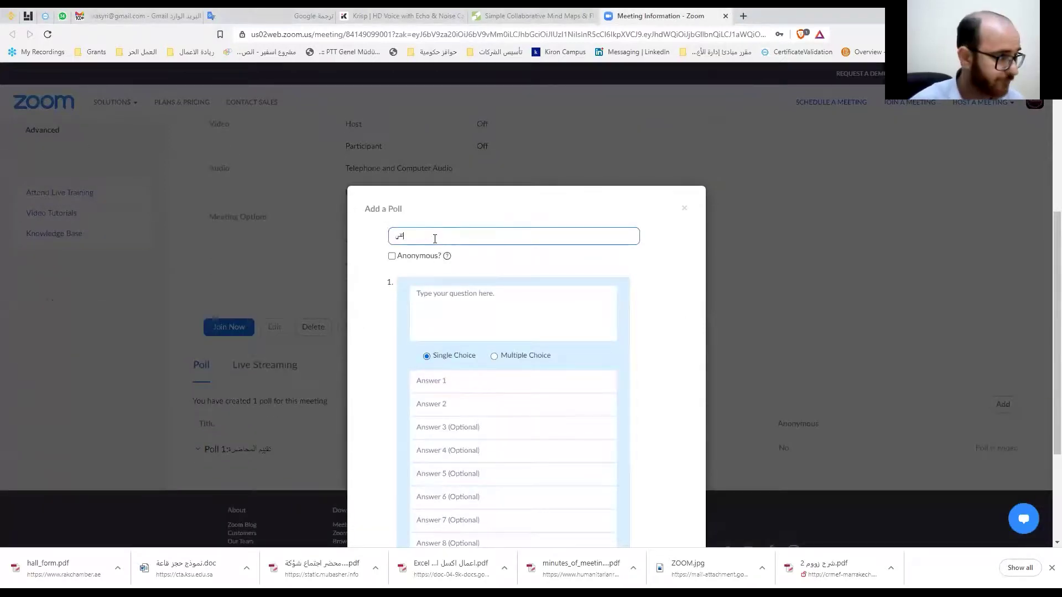
pyautogui.write('يم المح')
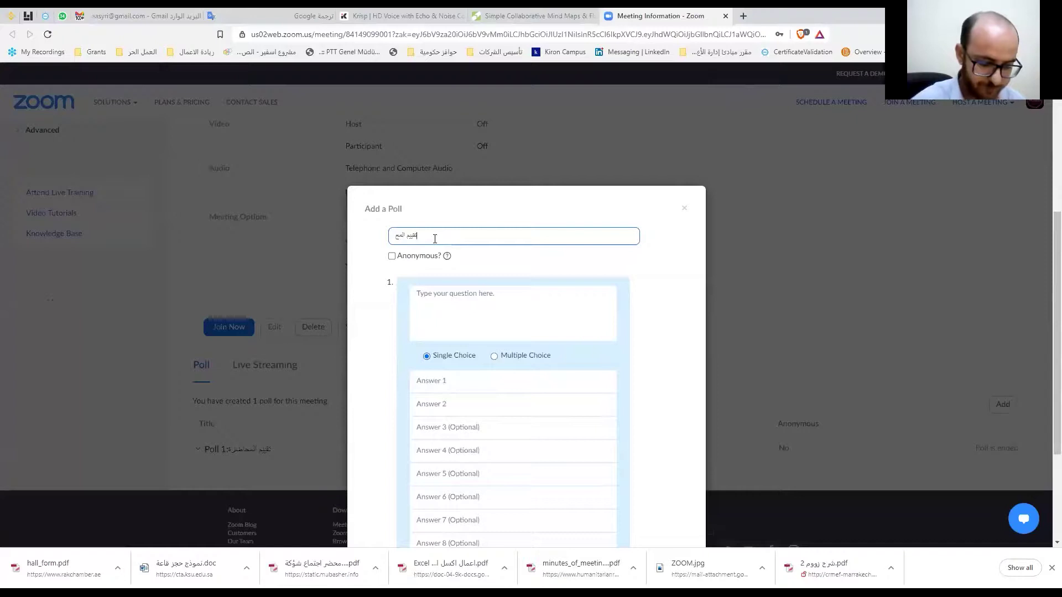
pyautogui.write('اضرة')
pyautogui.click(453, 303)
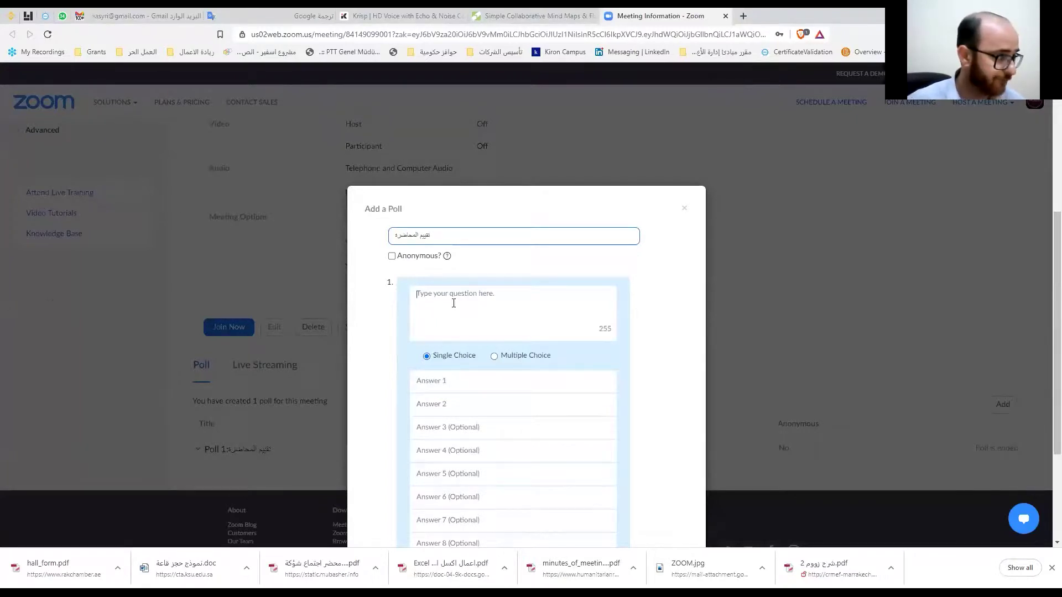
pyautogui.hotkey('ctrl', 'v')
# Enter ممتاز, جيد جدا and مقبول as the first three answers of the question.
pyautogui.click(457, 381)
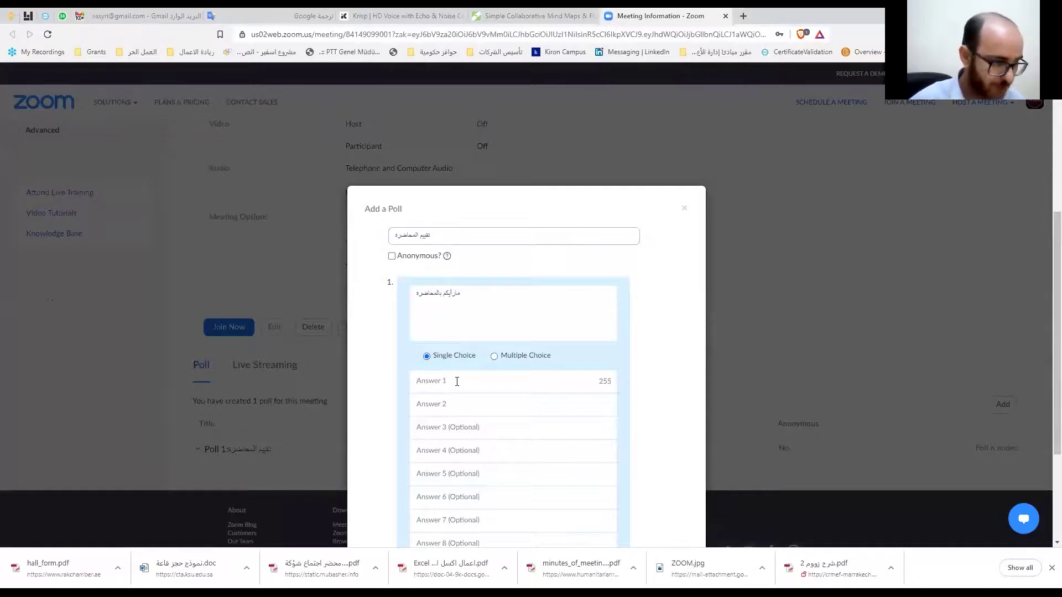
pyautogui.write('م')
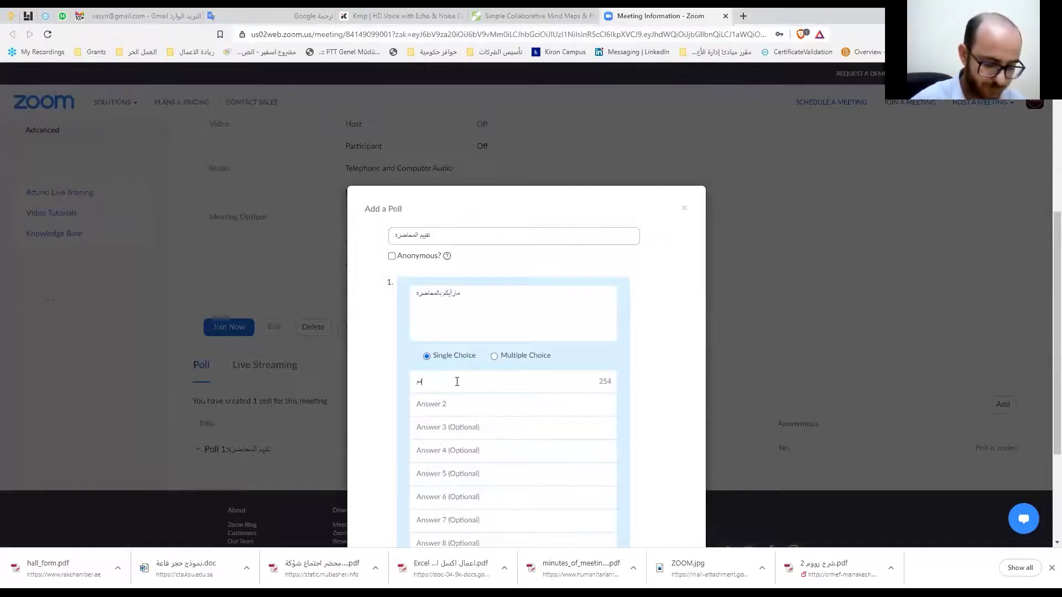
pyautogui.write('متاز')
pyautogui.press('Tab')
pyautogui.write('جيد')
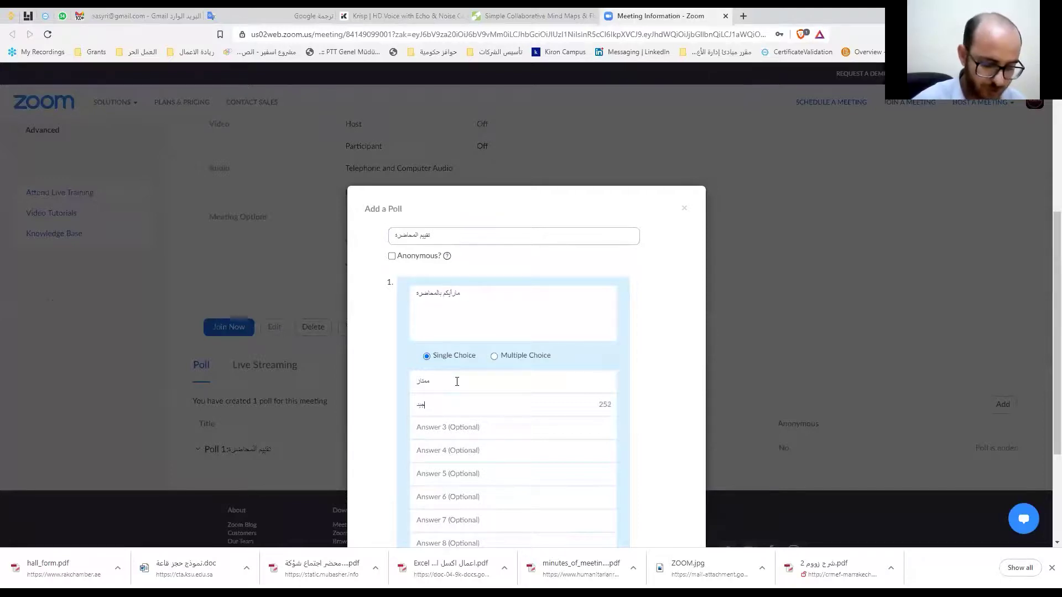
pyautogui.write(' جدا')
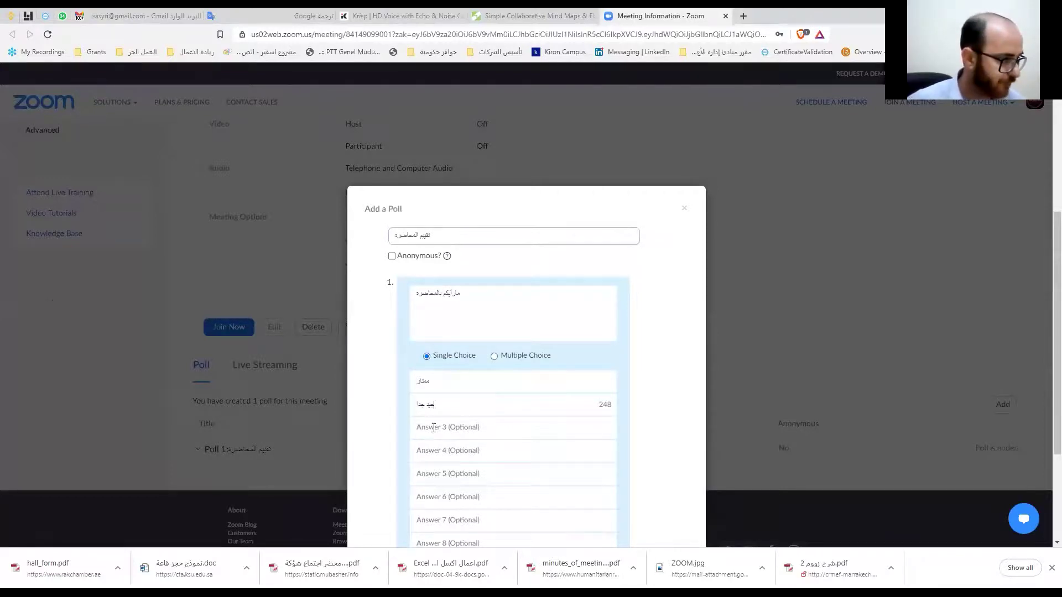
pyautogui.press('Tab')
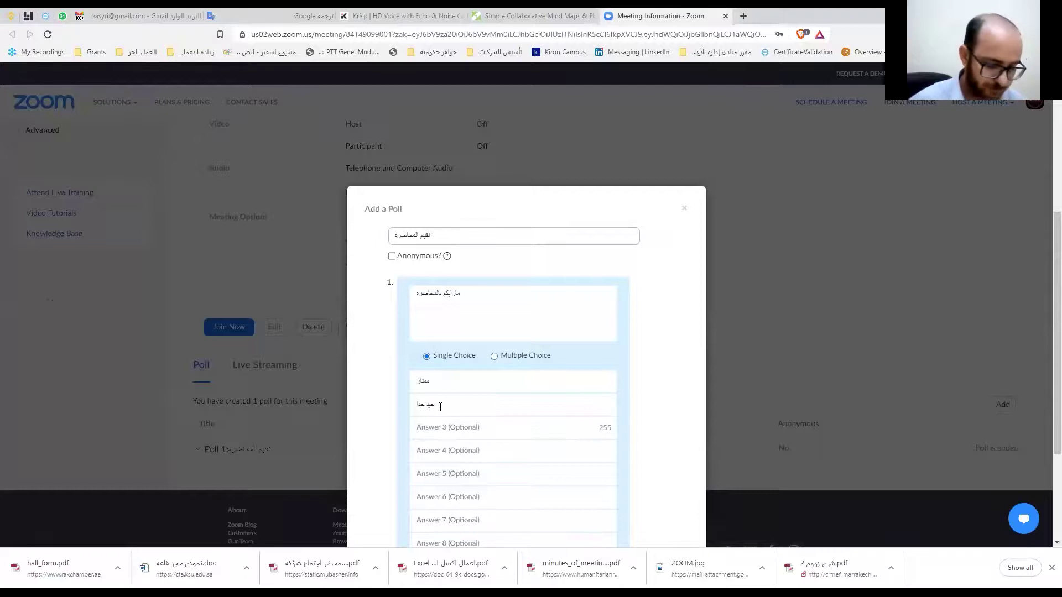
pyautogui.write('مقبول')
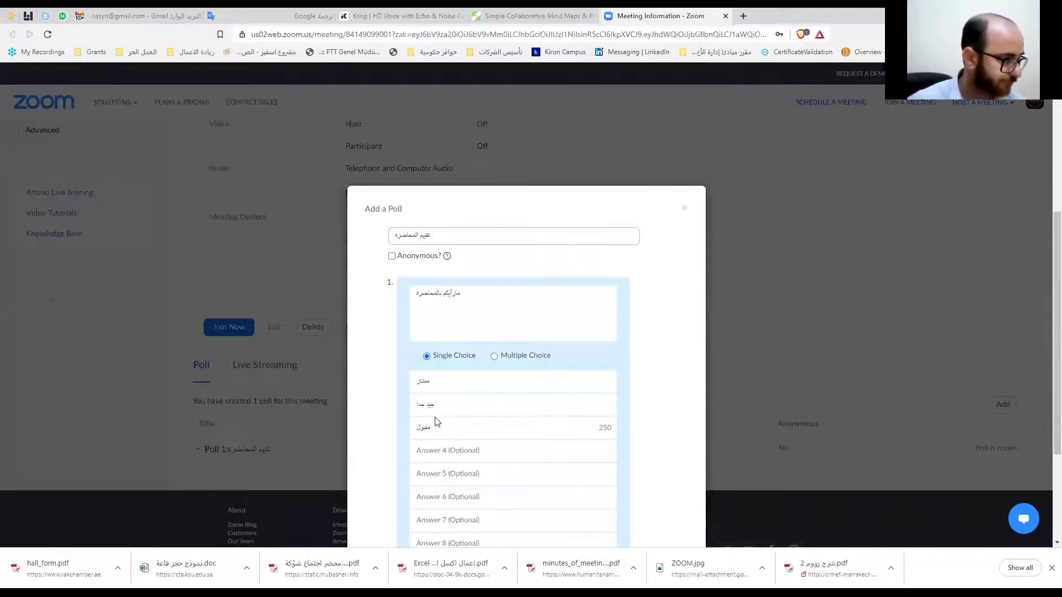
# Enter ضعيف as the fourth answer and ضعيف جدا as the fifth.
pyautogui.click(425, 445)
pyautogui.write('ض')
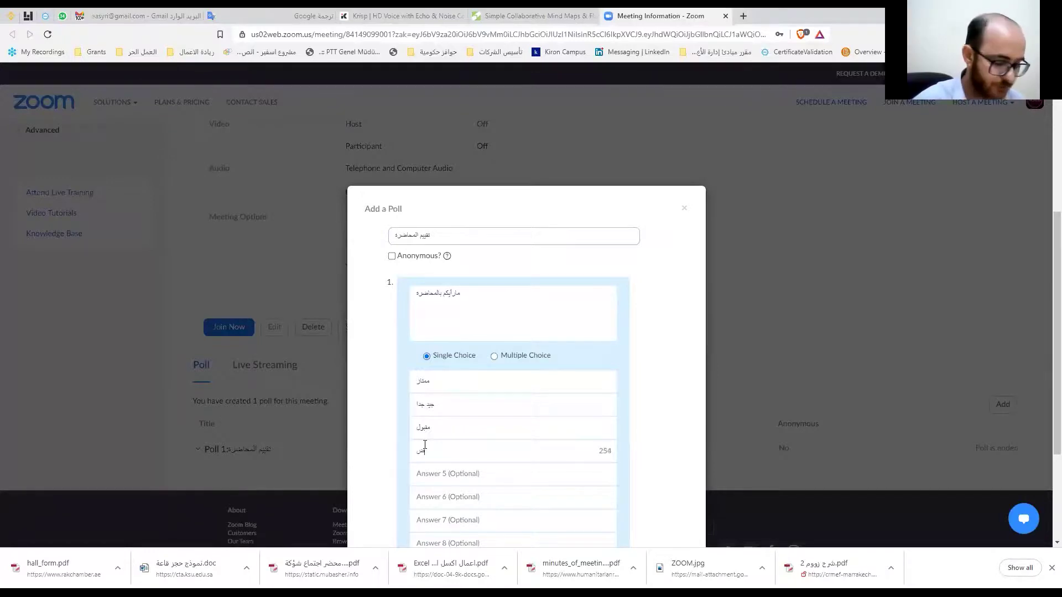
pyautogui.write('عيف')
pyautogui.press('Tab')
pyautogui.write('ضعيف ')
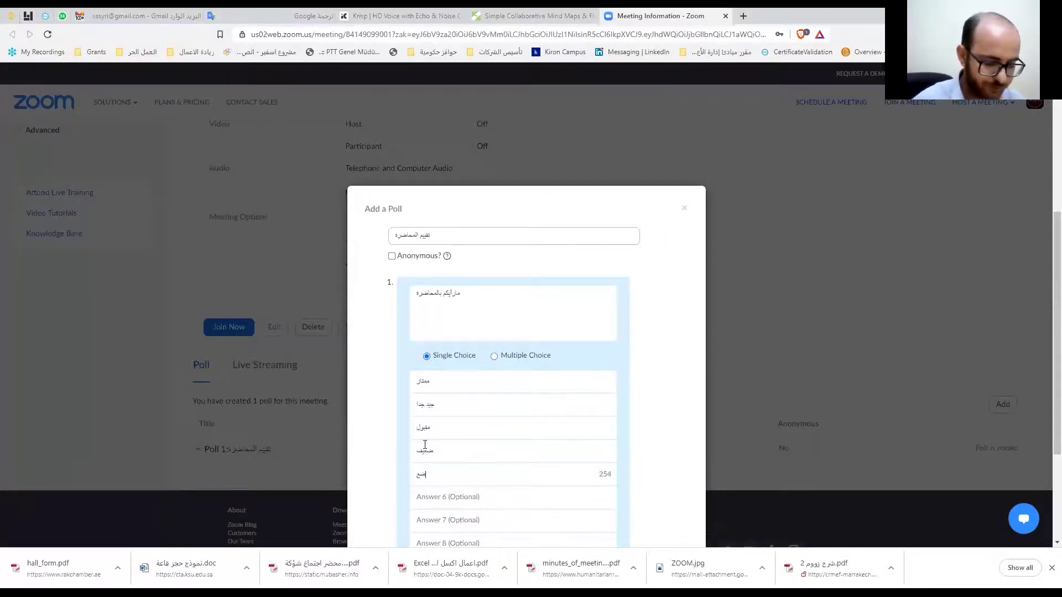
pyautogui.write('جدا')
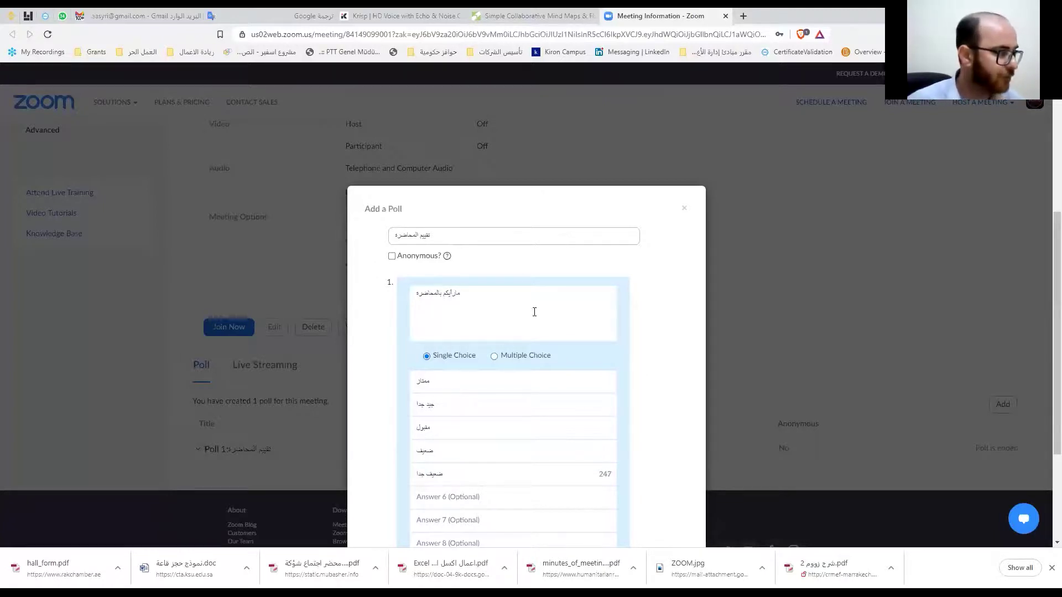
# Add an empty second question to the poll and delete it again.
pyautogui.scroll(-3, 526, 278)
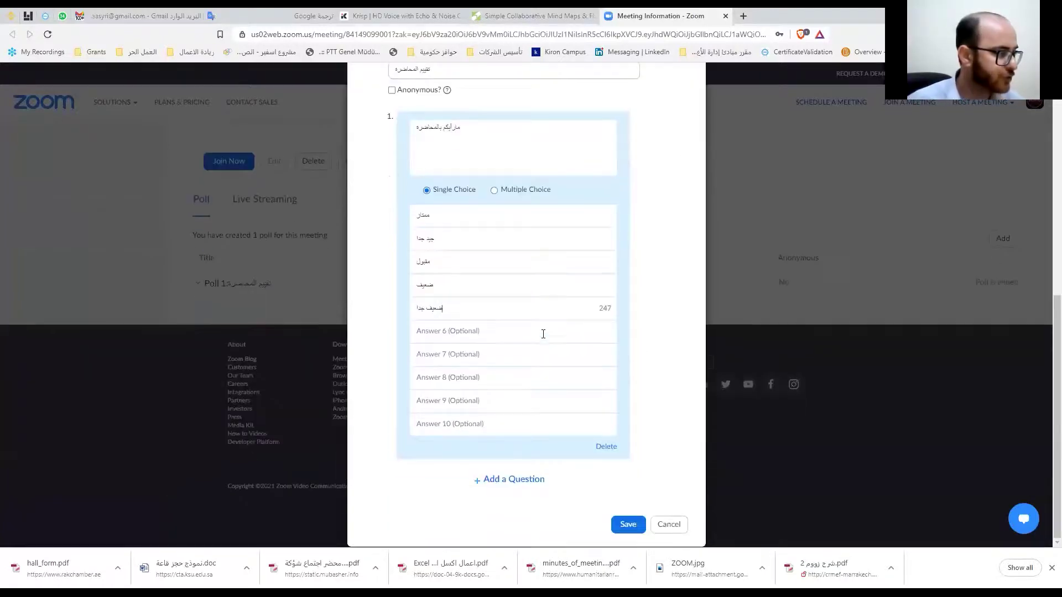
pyautogui.click(498, 480)
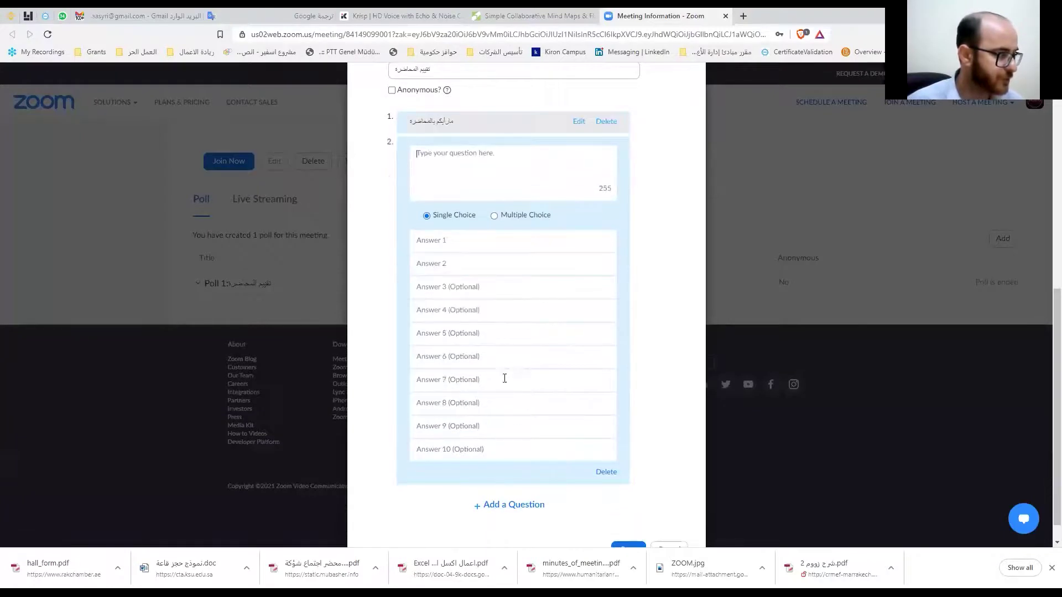
pyautogui.click(606, 472)
pyautogui.scroll(2, 465, 363)
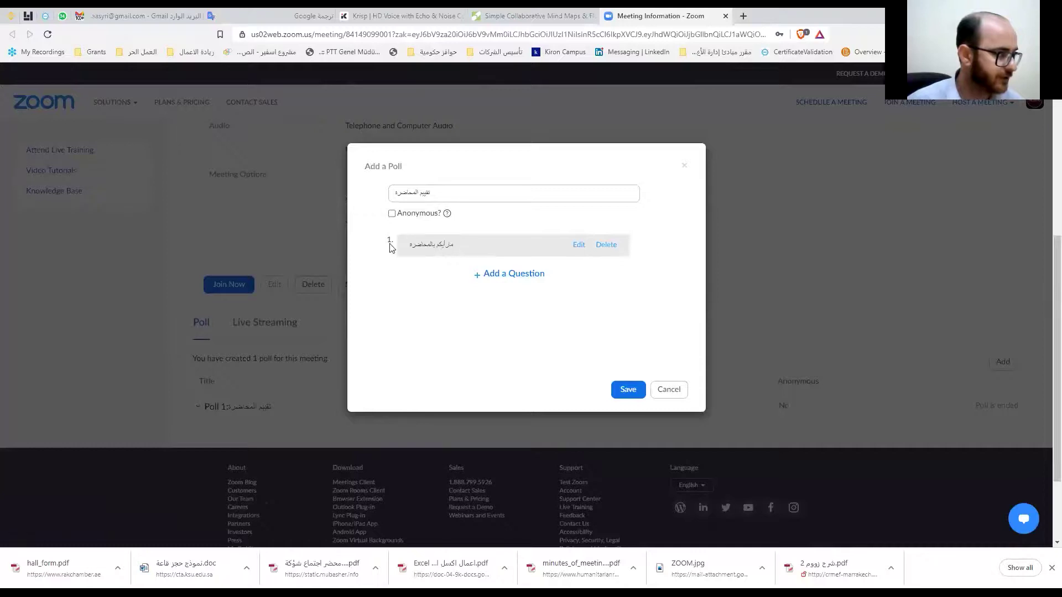
# Save the lecture evaluation poll and cancel the download of the poll report CSV file.
pyautogui.click(625, 387)
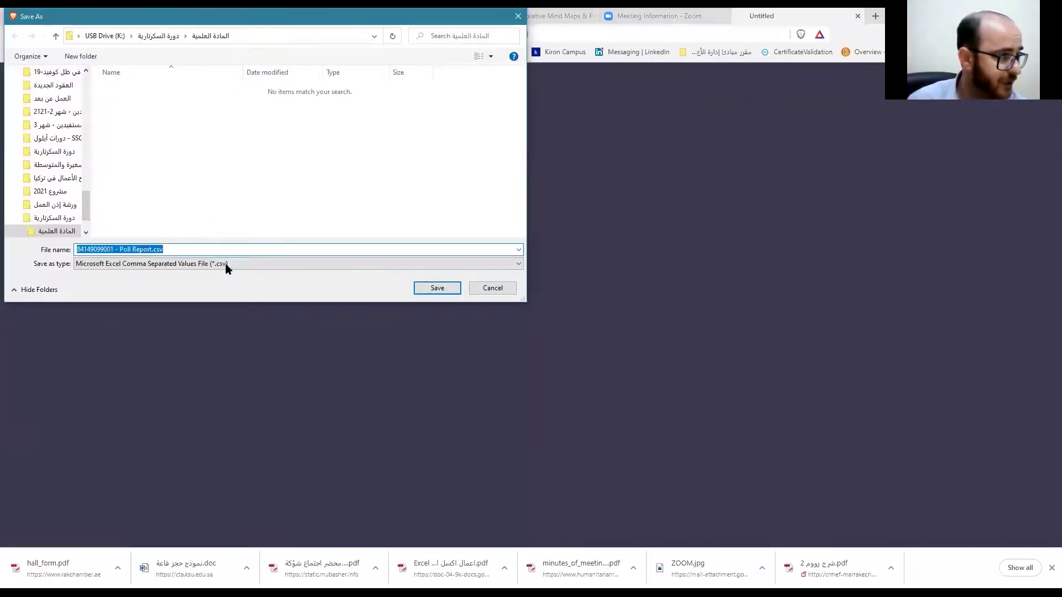
pyautogui.click(684, 194)
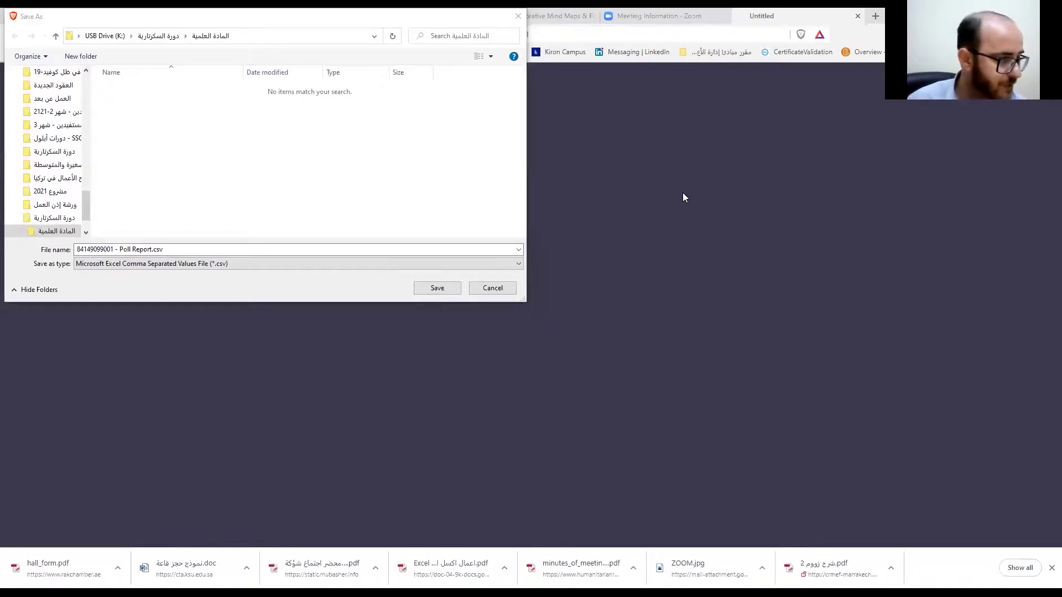
pyautogui.click(505, 290)
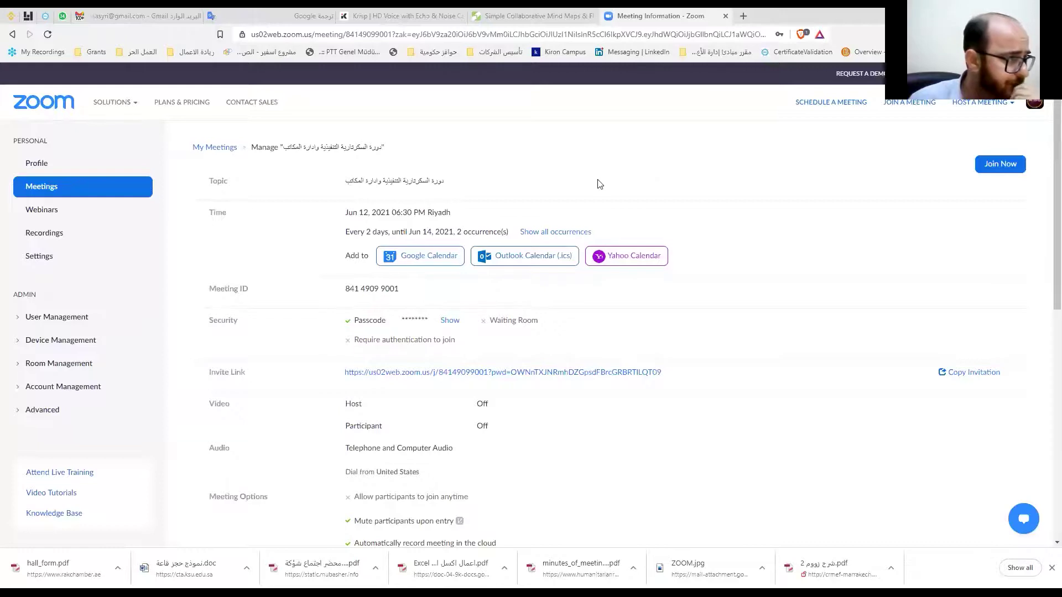
# Look over the meeting's information page and return to the list of upcoming meetings.
pyautogui.scroll(-3, 763, 297)
pyautogui.scroll(3, 763, 296)
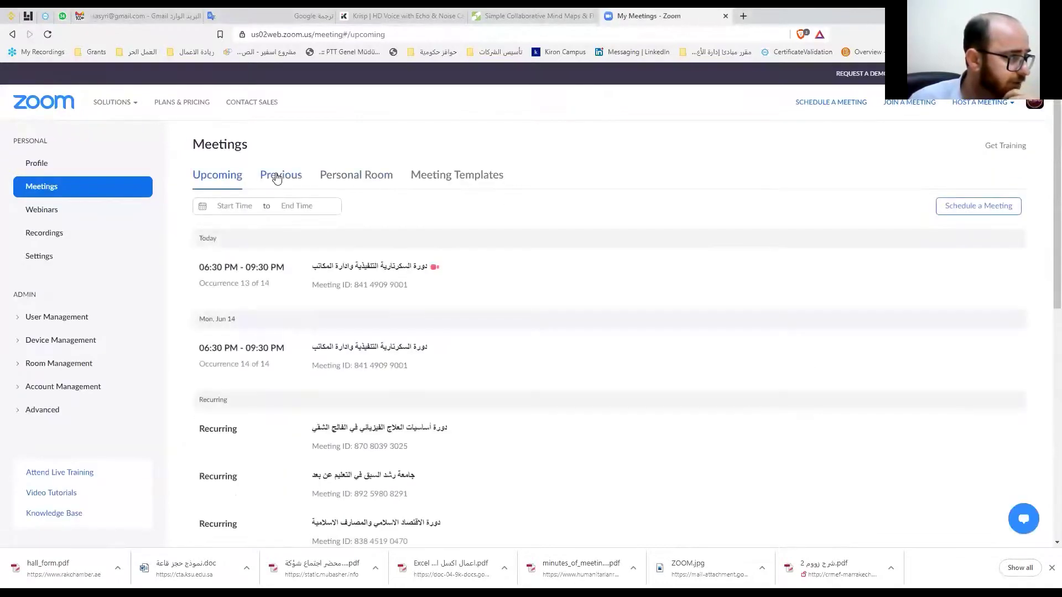
pyautogui.moveTo(379, 268)
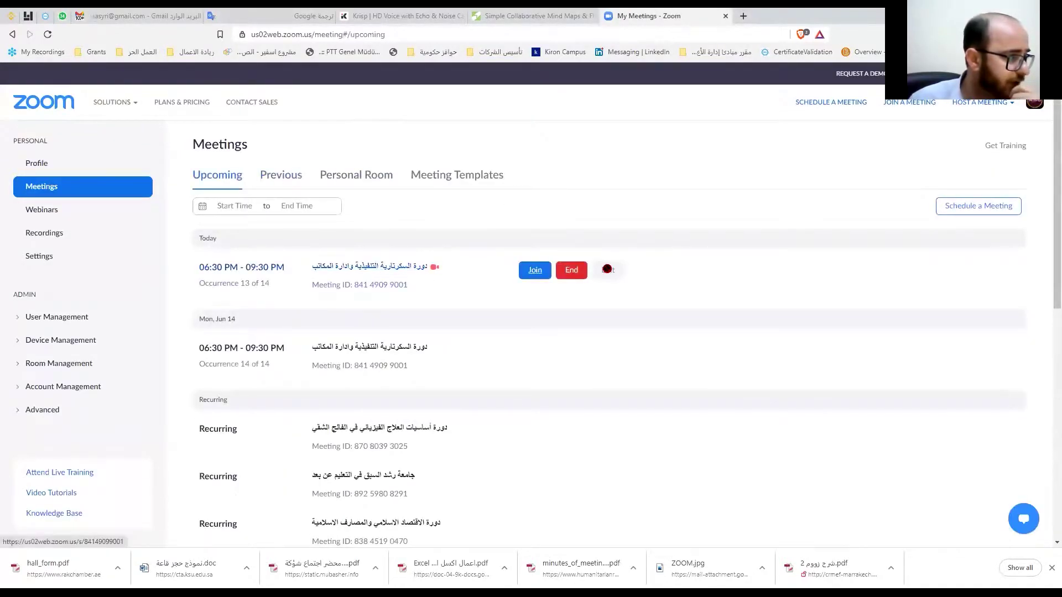
pyautogui.moveTo(584, 356)
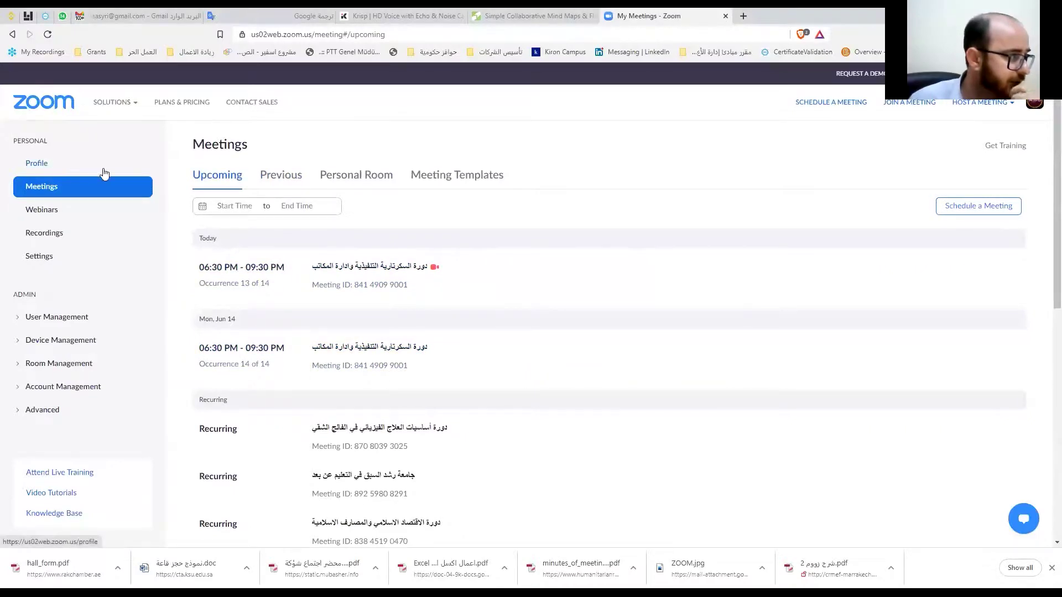
# Examine the profile page's Personal, Meeting, Account, Sign In and Others sections.
pyautogui.click(37, 166)
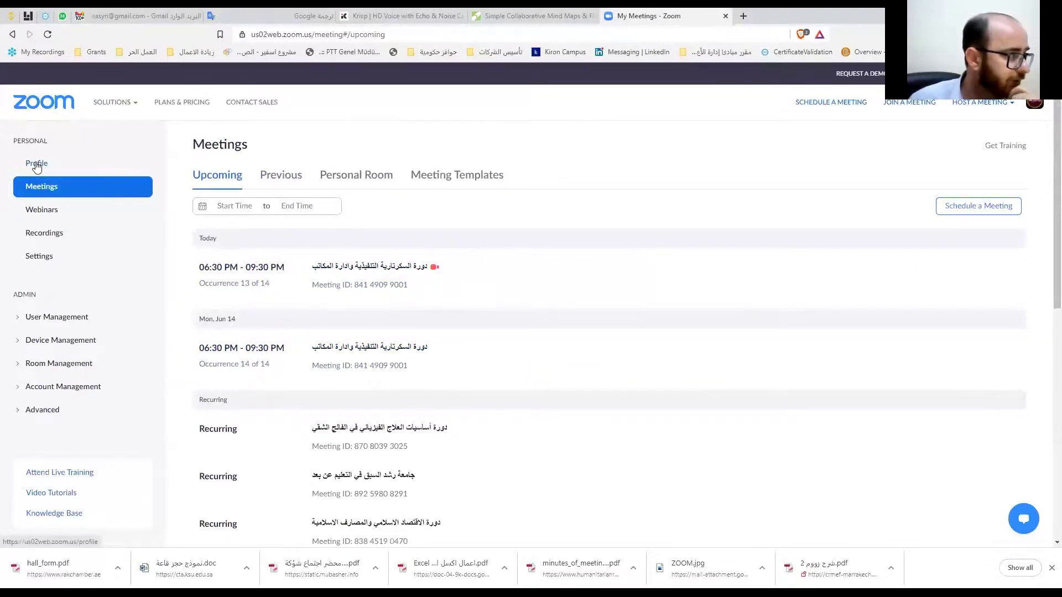
pyautogui.scroll(-10, 715, 324)
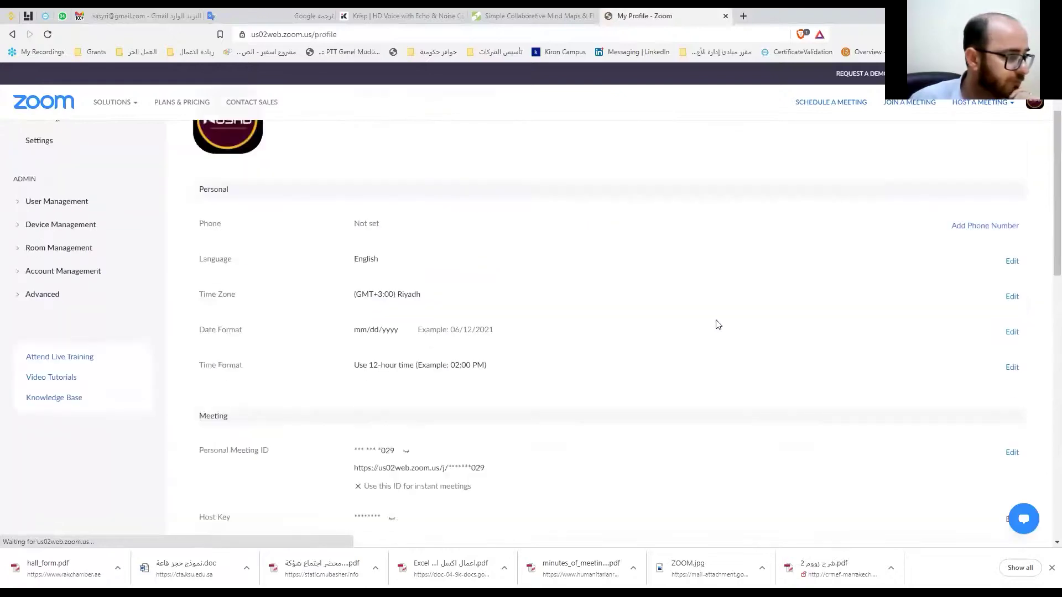
pyautogui.scroll(-6, 720, 324)
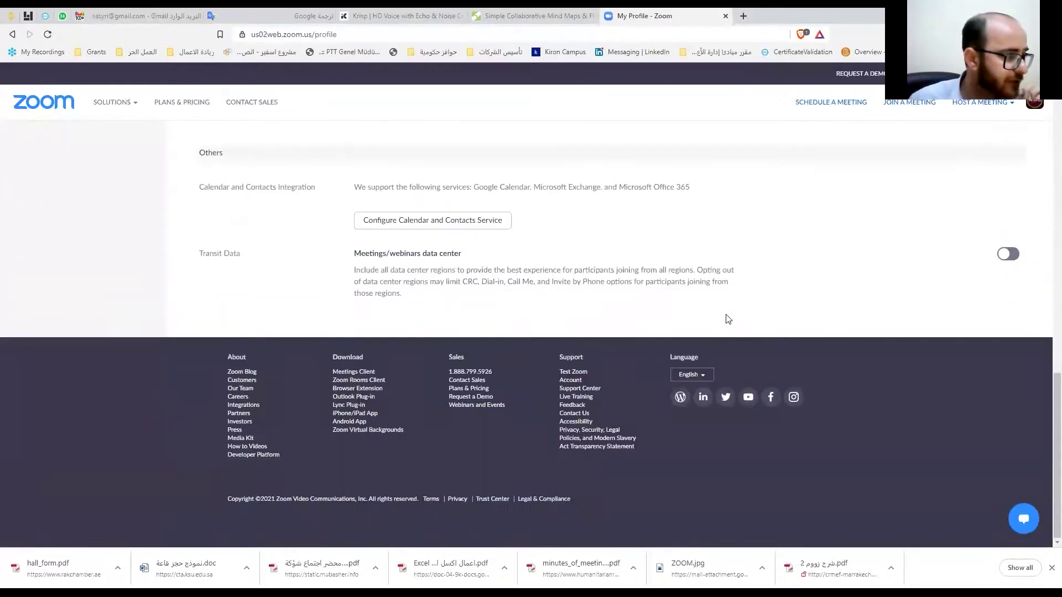
pyautogui.scroll(9, 725, 321)
pyautogui.scroll(3, 728, 319)
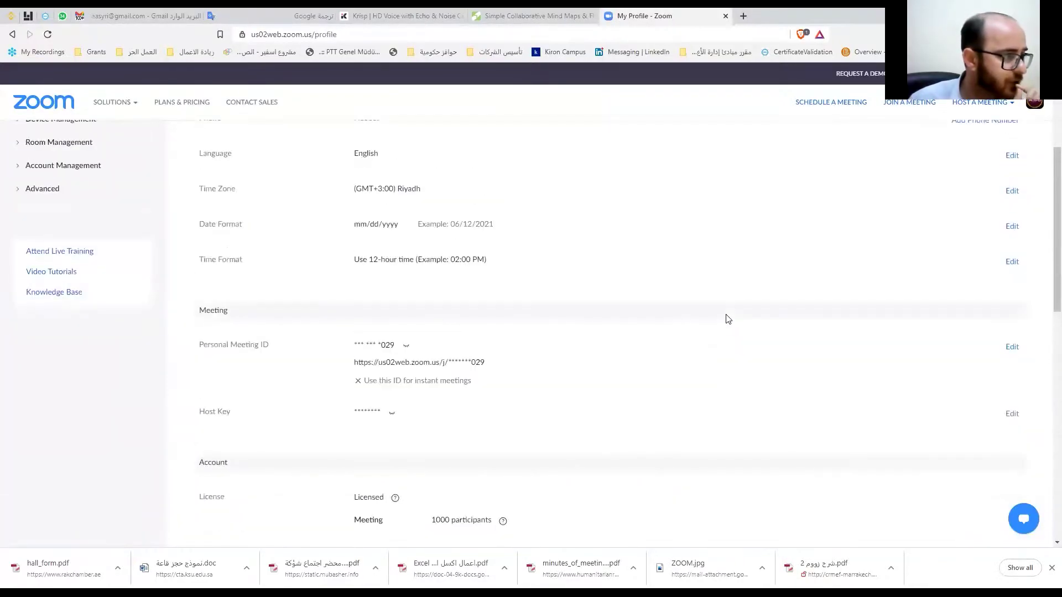
pyautogui.scroll(4, 711, 314)
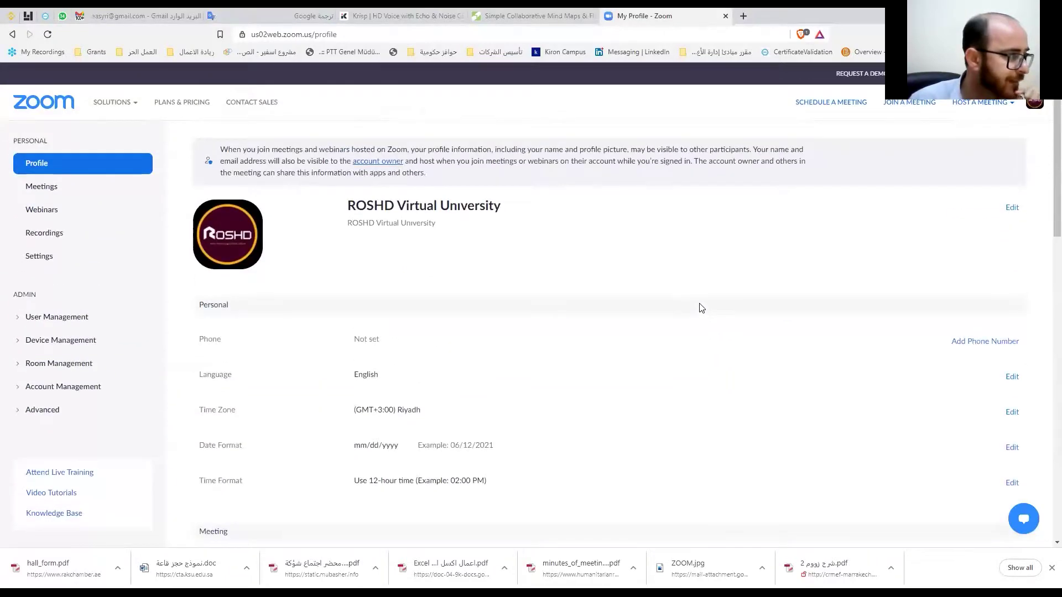
pyautogui.click(60, 186)
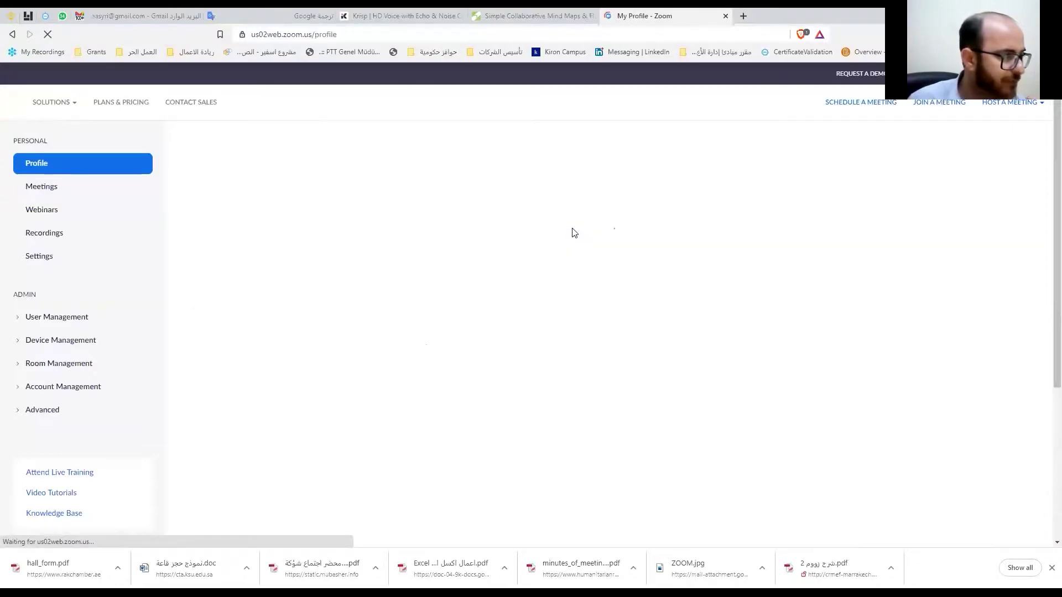
pyautogui.scroll(-5, 699, 334)
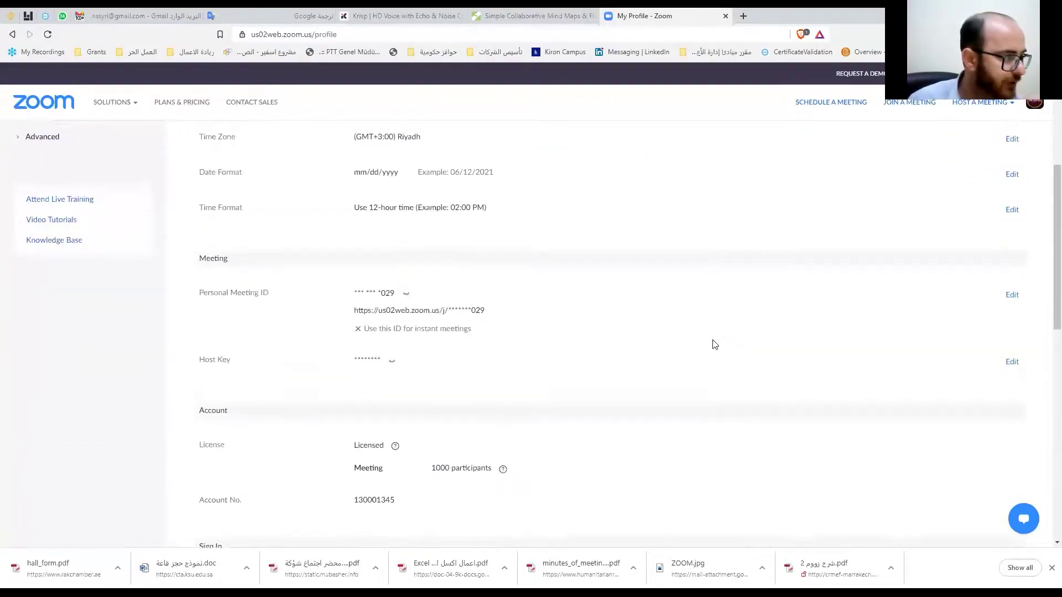
pyautogui.scroll(4, 712, 344)
pyautogui.scroll(-4, 730, 354)
pyautogui.scroll(-5, 732, 355)
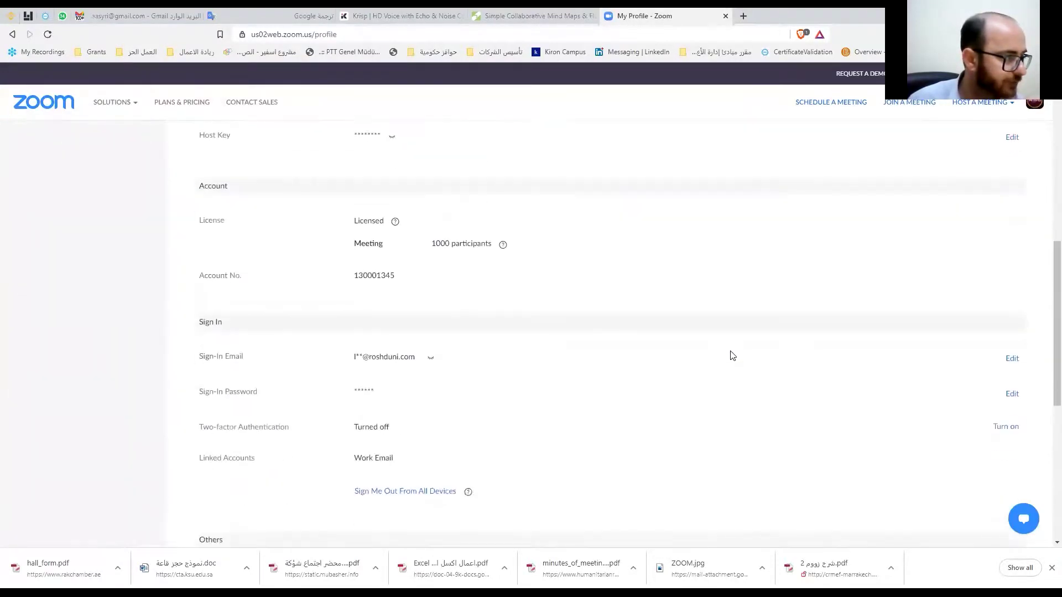
pyautogui.scroll(-4, 732, 355)
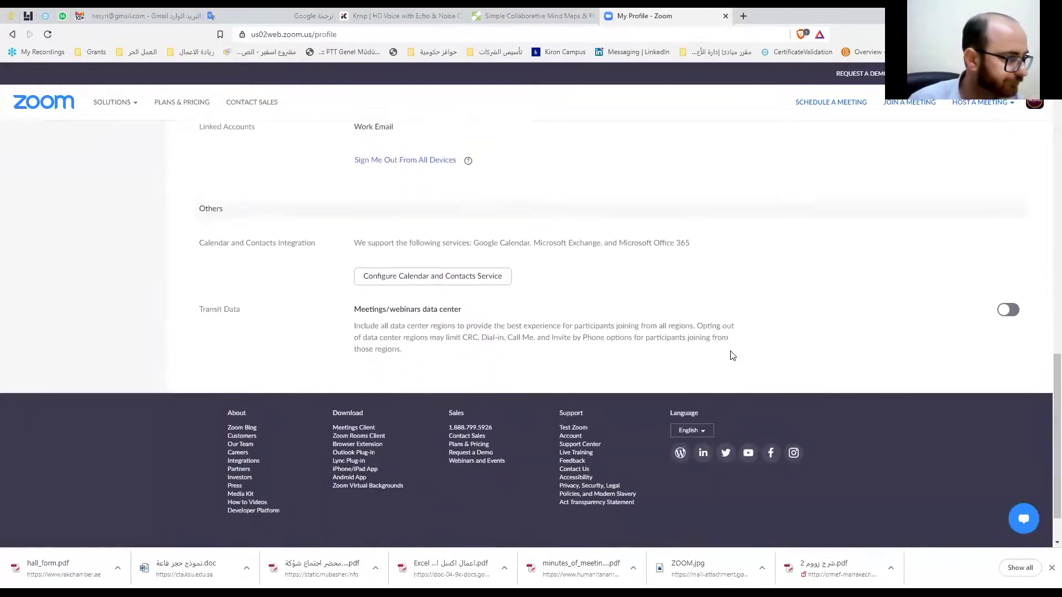
pyautogui.scroll(15, 732, 355)
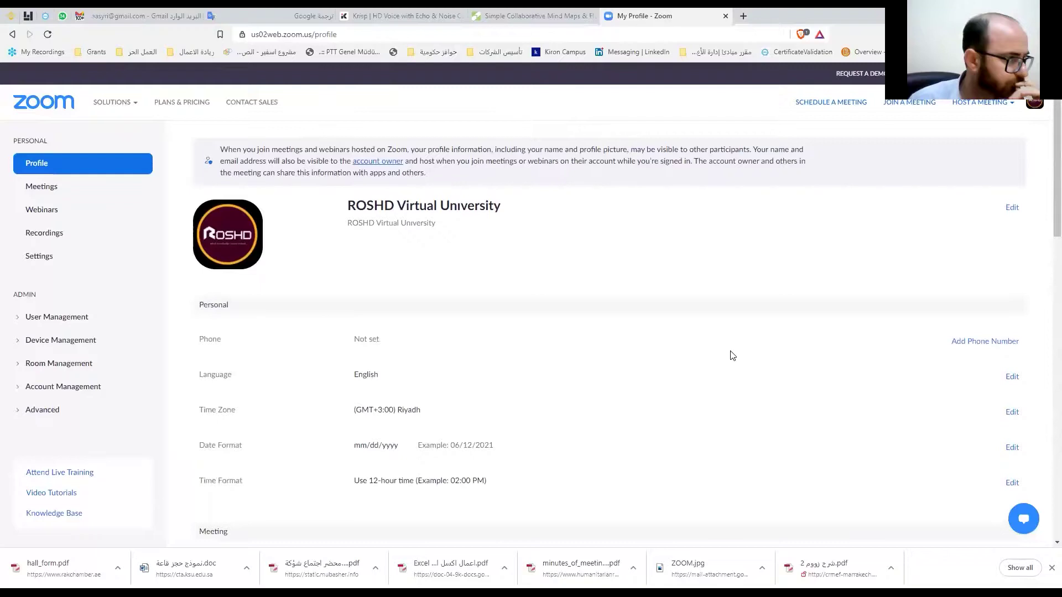
# Look through the Security and Schedule Meeting options in the account settings and search the page for "br".
pyautogui.click(65, 264)
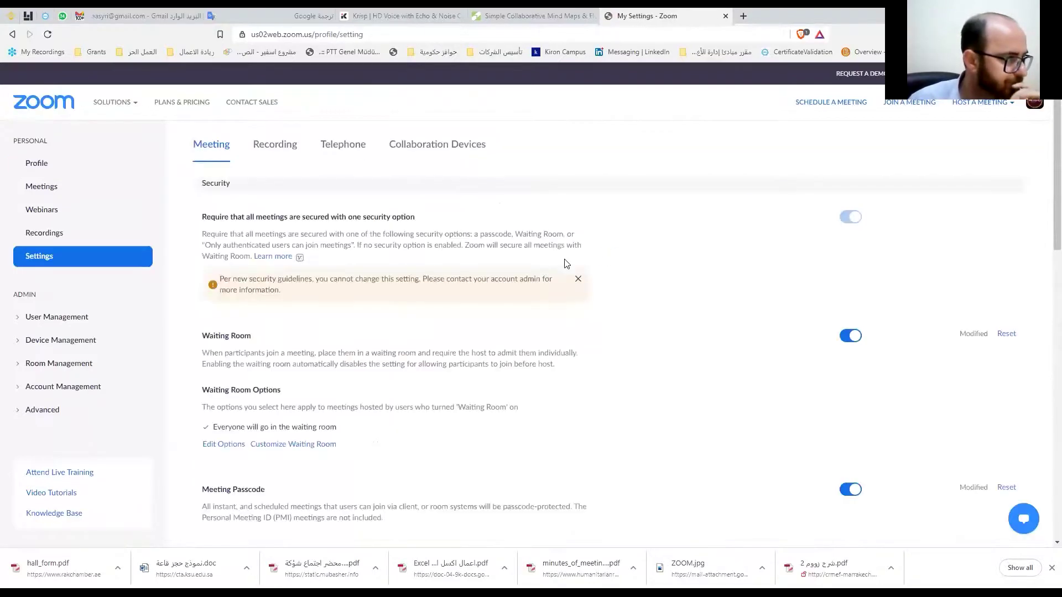
pyautogui.scroll(-15, 691, 332)
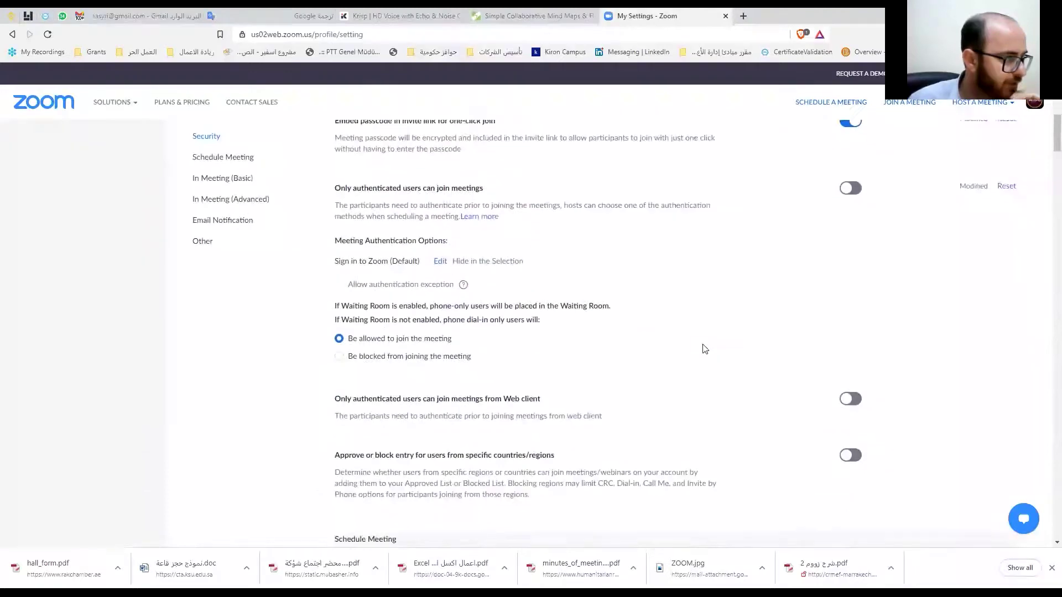
pyautogui.scroll(-5, 705, 349)
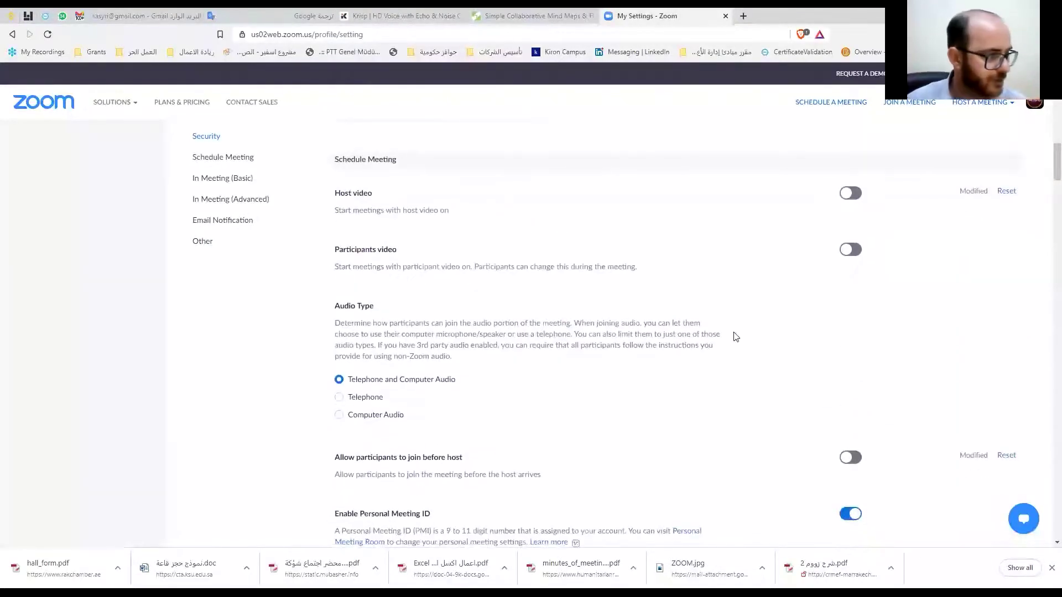
pyautogui.hotkey('ctrl', 'f')
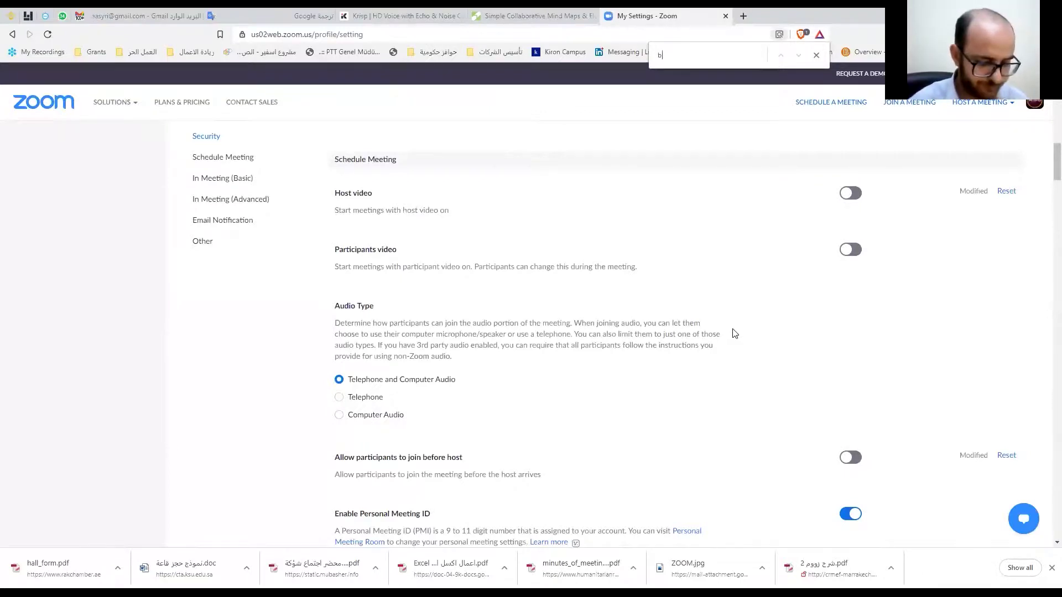
pyautogui.write('br')
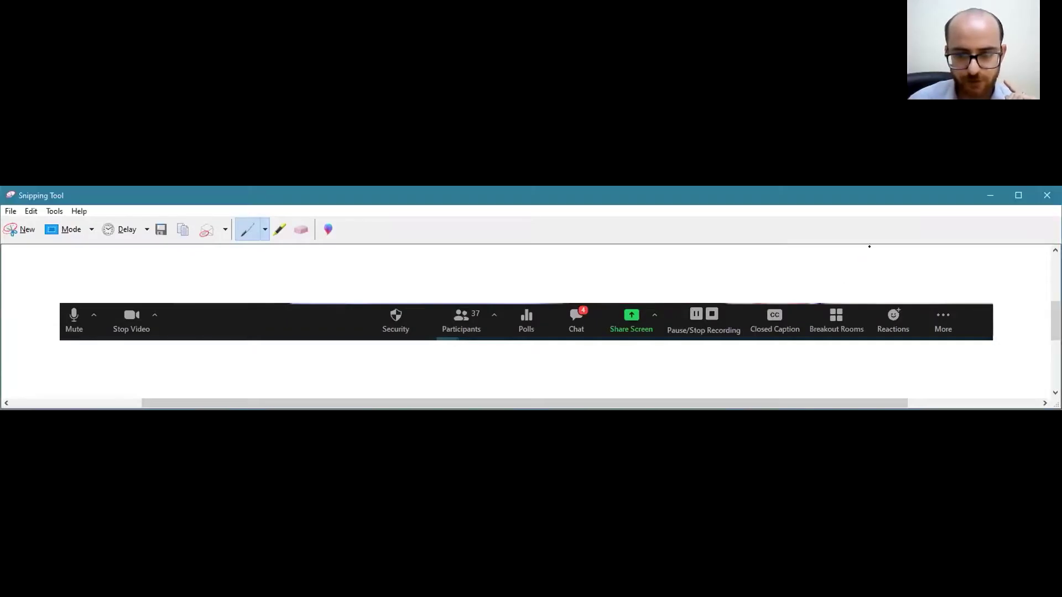
# Switch to Snipping Tool and draw a blue arrow pointing at Breakout Rooms on the captured meeting toolbar.
pyautogui.moveTo(873, 252)
pyautogui.mouseDown()
pyautogui.moveTo(850, 291)
pyautogui.moveTo(865, 289)
pyautogui.moveTo(841, 298)
pyautogui.mouseUp()
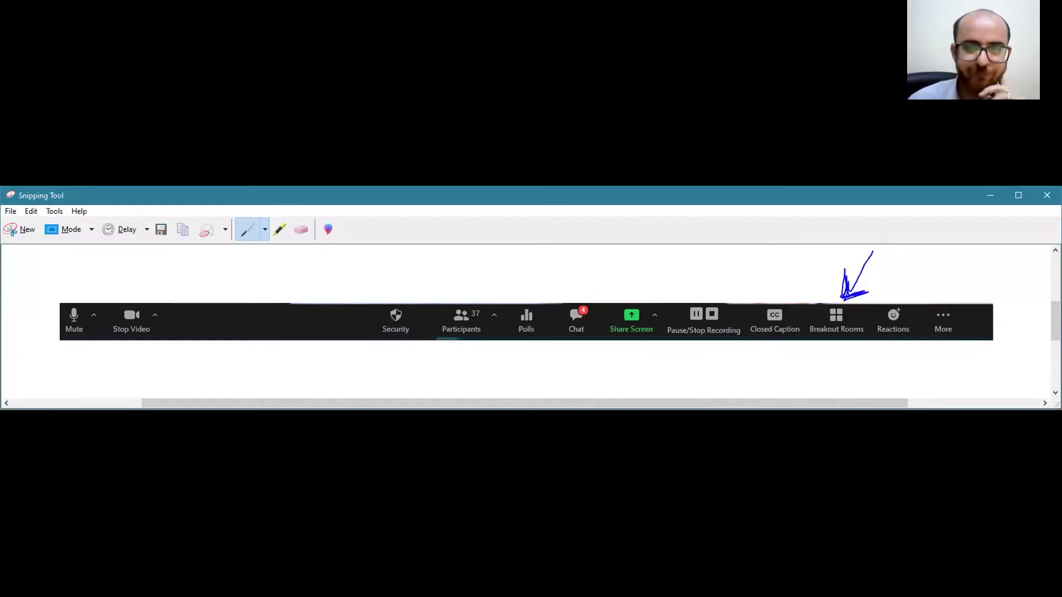